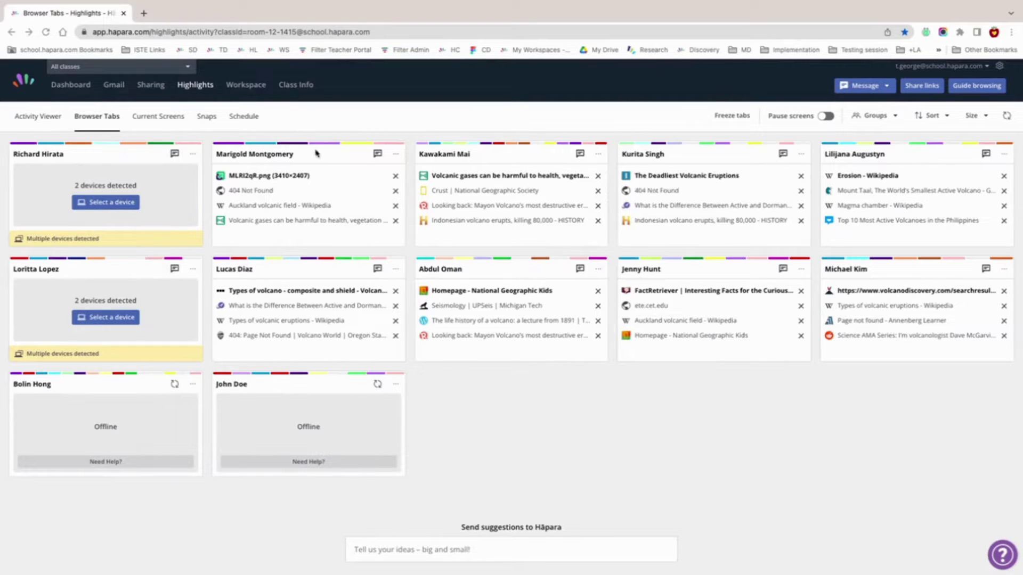
# - Move the third student tile in the first row into second place, and show the class's Current Screens view
pyautogui.moveTo(501, 154); pyautogui.dragTo(314, 150)
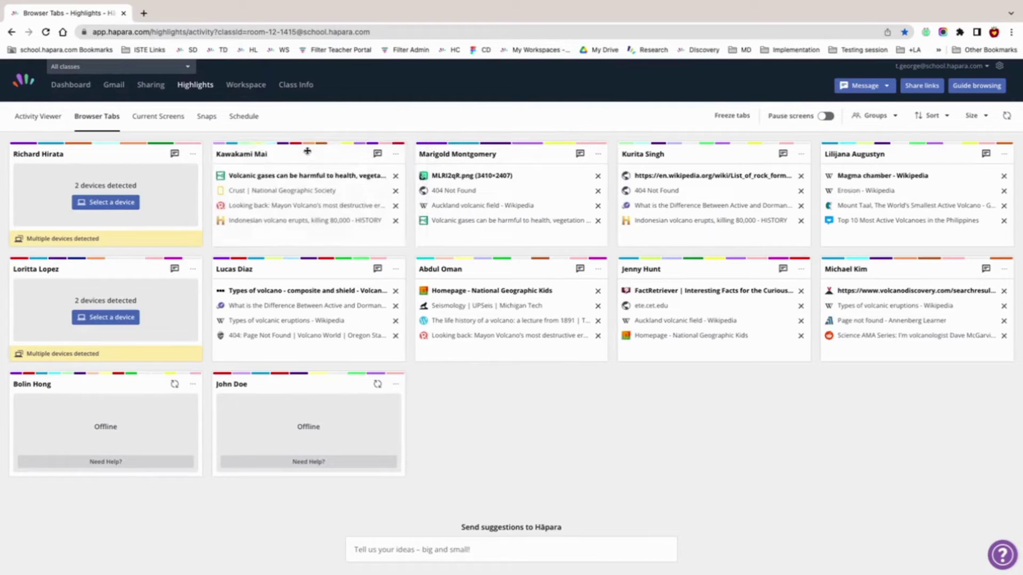
pyautogui.click(158, 118)
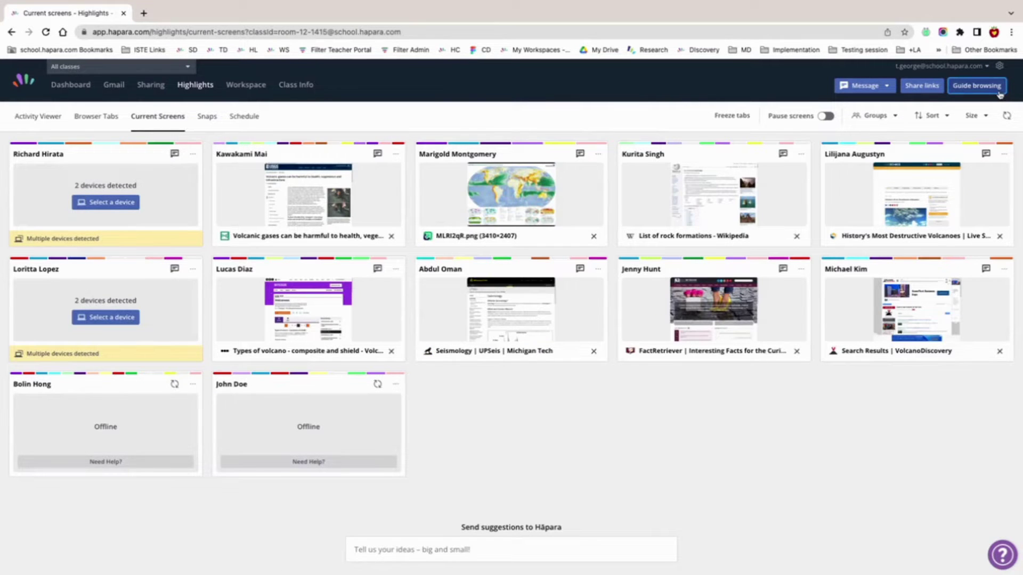
pyautogui.click(977, 87)
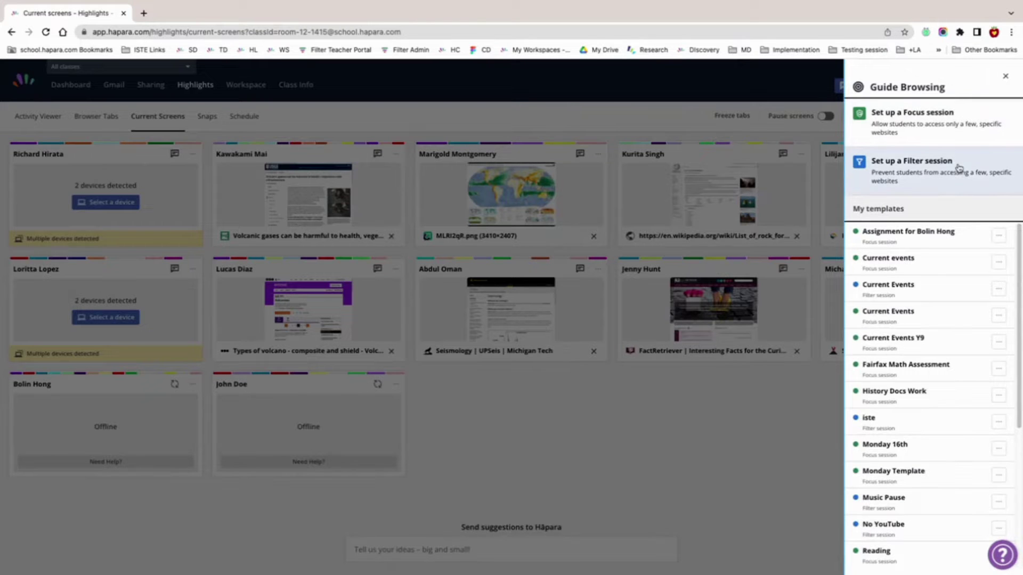
pyautogui.click(951, 124)
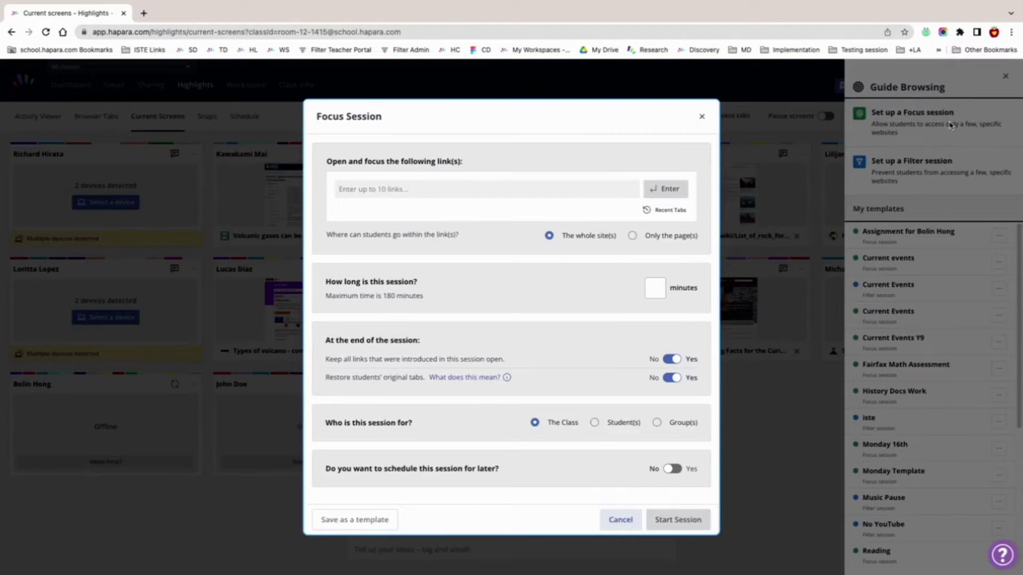
pyautogui.click(436, 193)
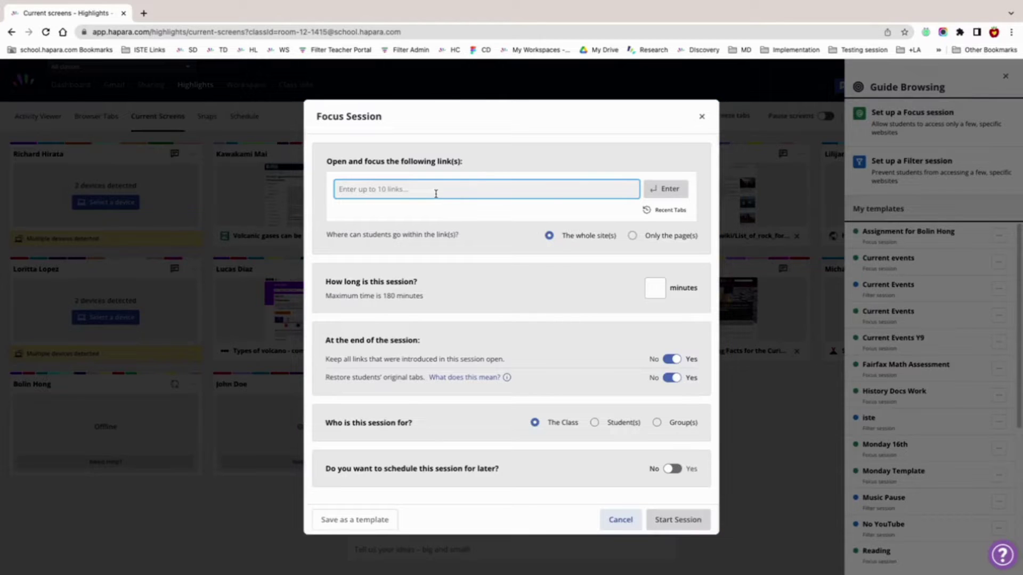
pyautogui.hotkey('ctrl', 'v')
pyautogui.click(666, 188)
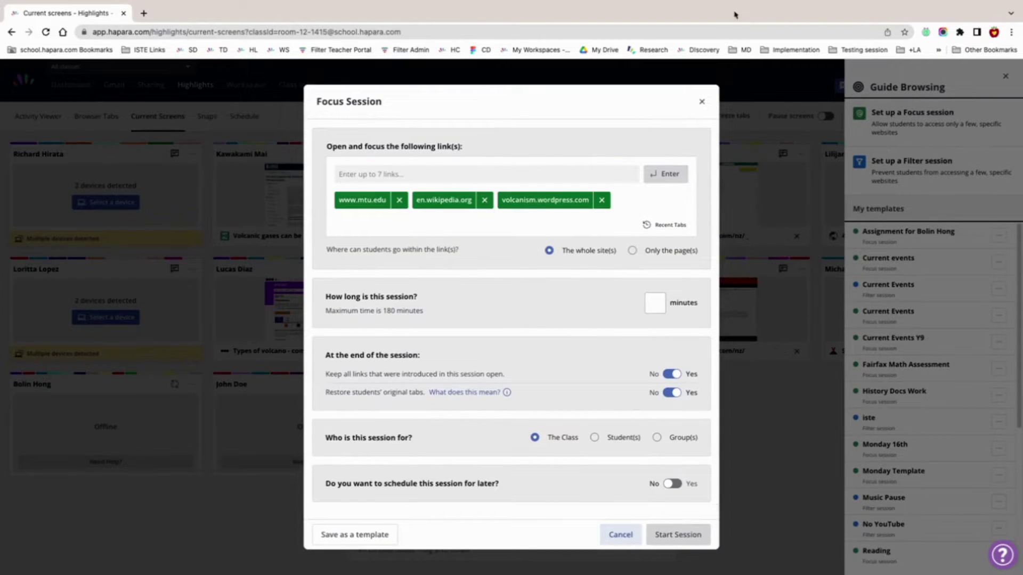
pyautogui.click(701, 101)
pyautogui.click(916, 165)
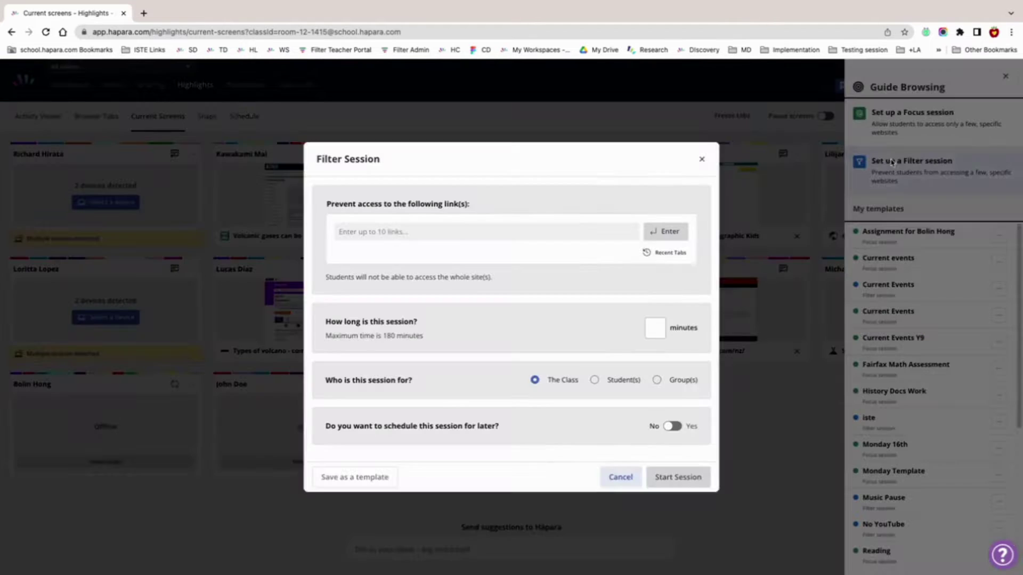
pyautogui.click(413, 231)
pyautogui.hotkey('ctrl', 'v')
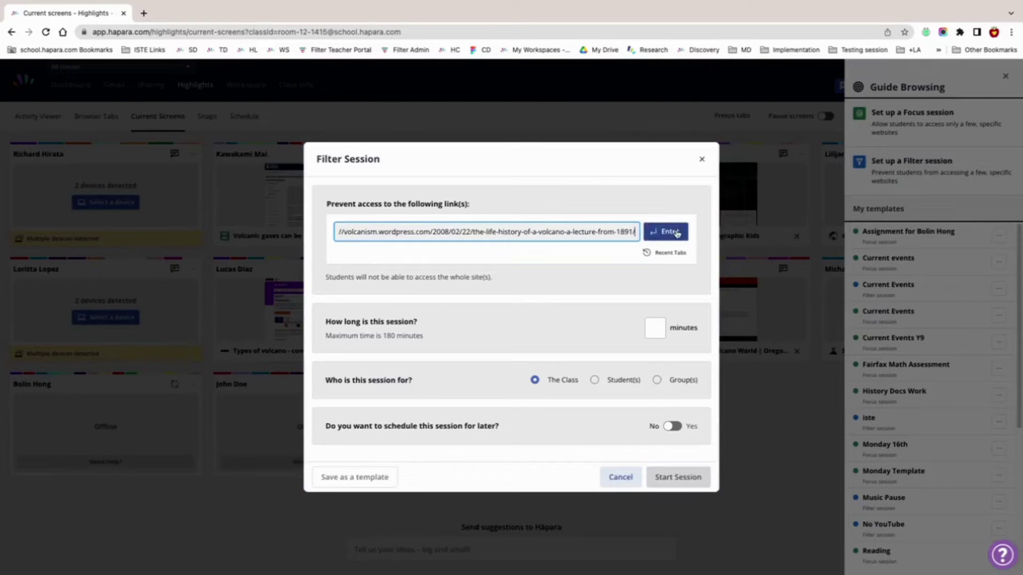
pyautogui.click(666, 232)
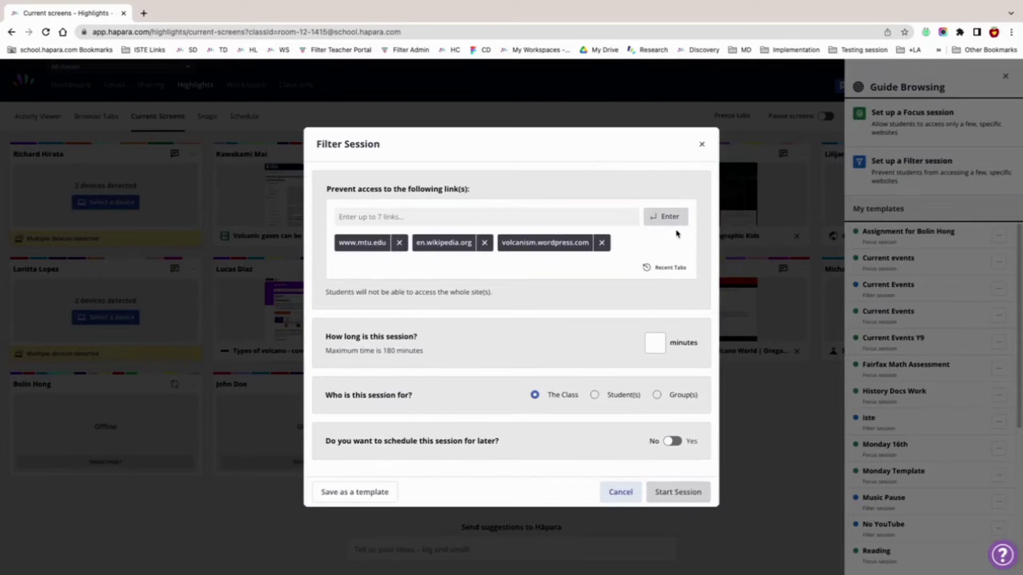
pyautogui.click(702, 144)
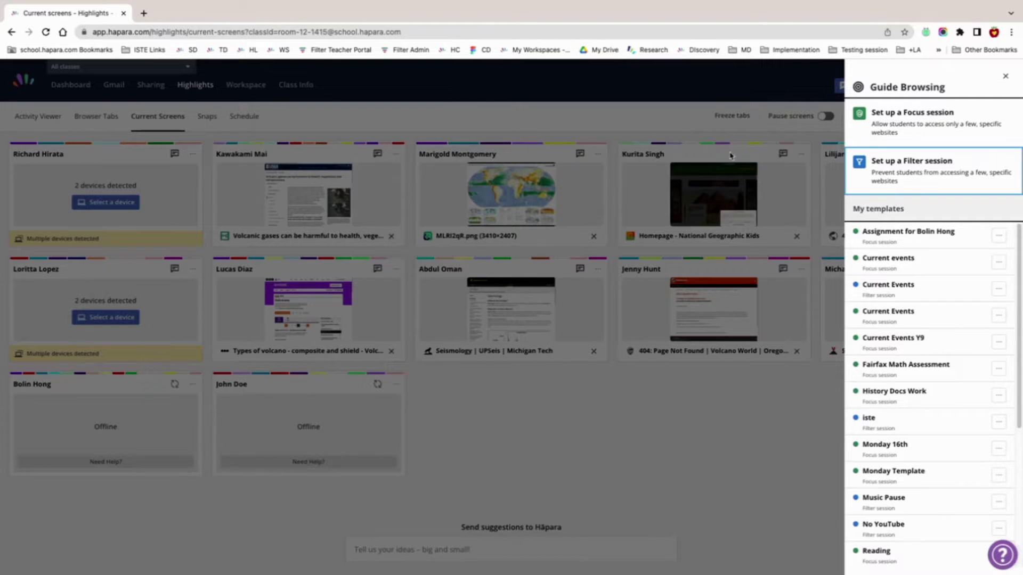
pyautogui.click(908, 114)
pyautogui.click(457, 193)
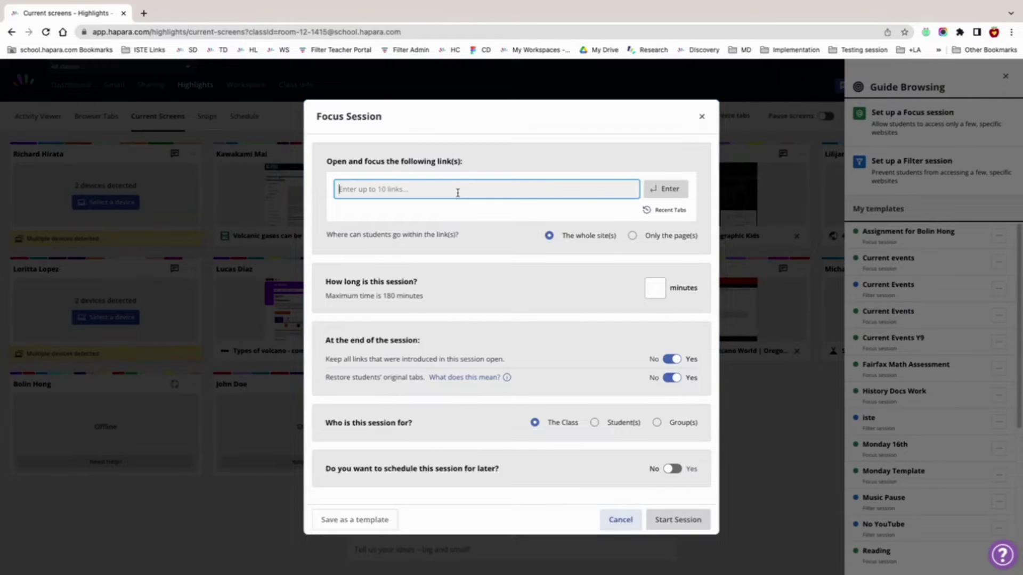
pyautogui.write('https://volcanism.wordpress.com/2008/02/22/the-life-history-of-a-volcano-a-lecture-from-1891/')
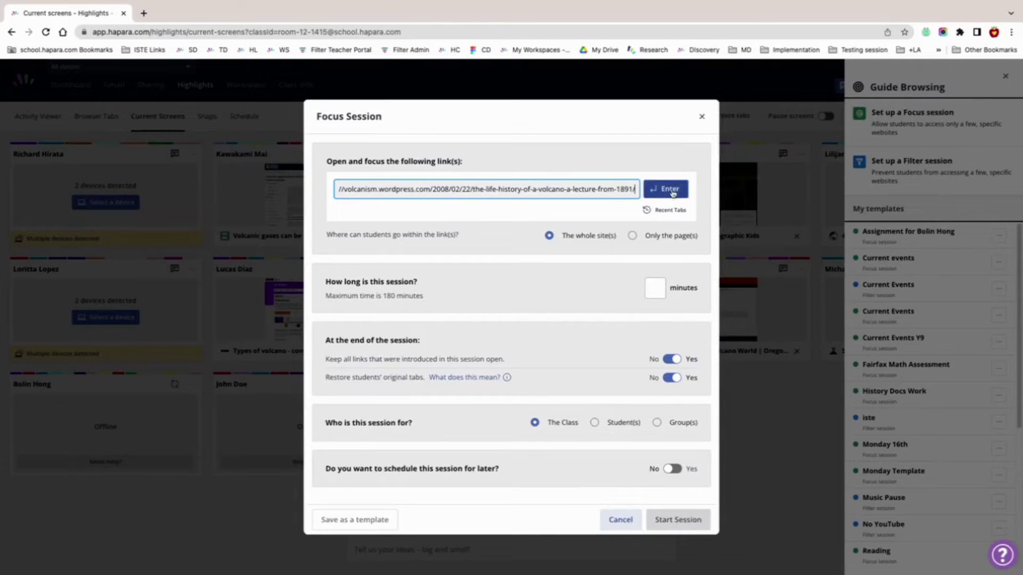
pyautogui.click(672, 191)
pyautogui.click(652, 306)
pyautogui.click(633, 250)
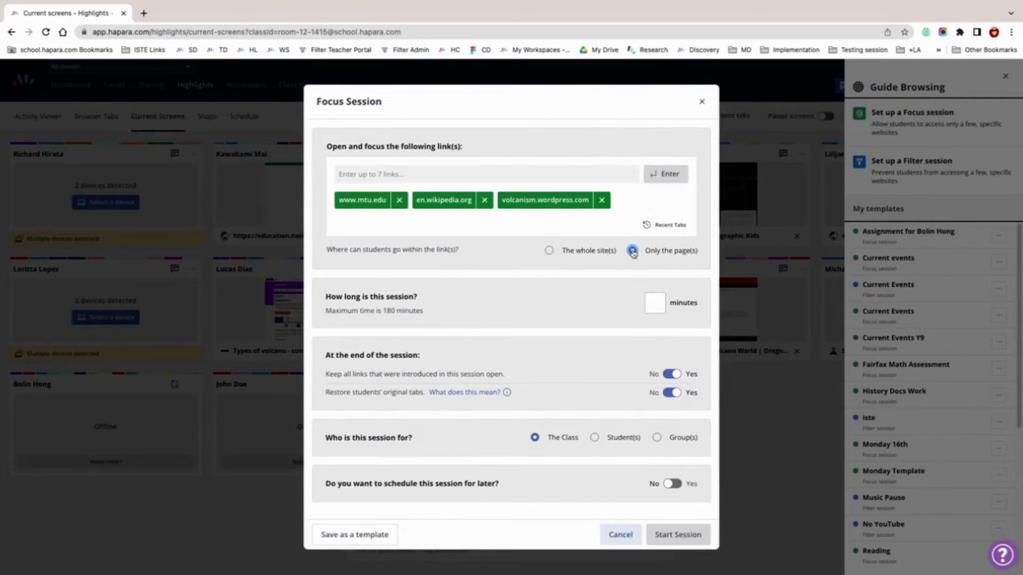
# - Set the Focus session to 60 minutes, keeping the introduced links open at the end but not restoring students' original tabs
pyautogui.click(656, 301)
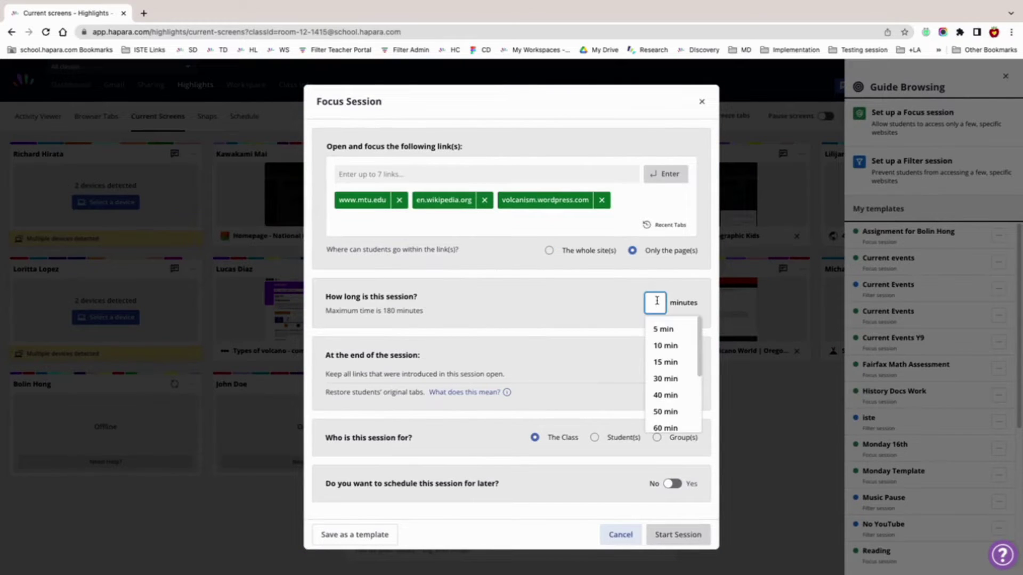
pyautogui.scroll(-2, 665, 352)
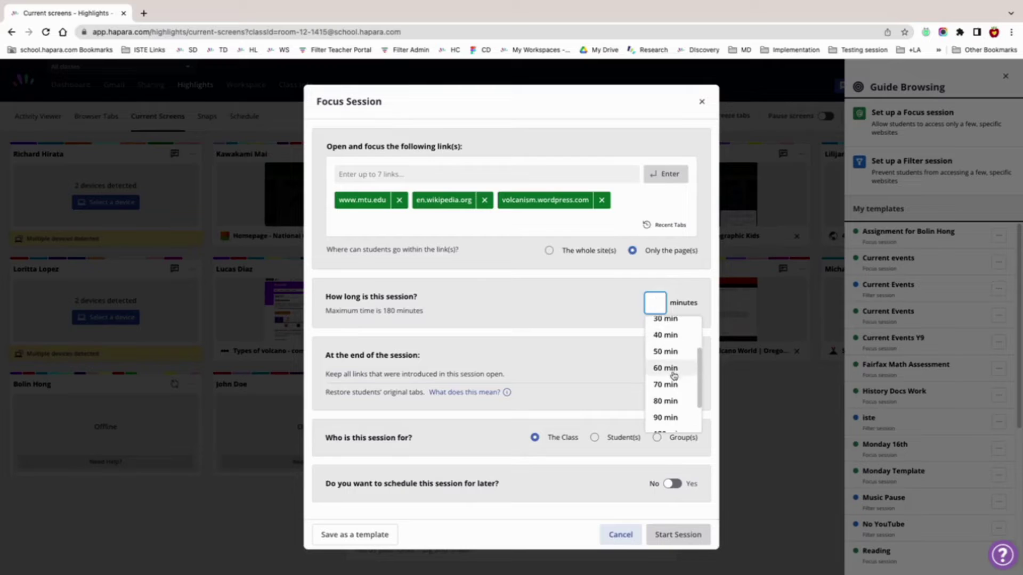
pyautogui.click(674, 369)
pyautogui.click(673, 374)
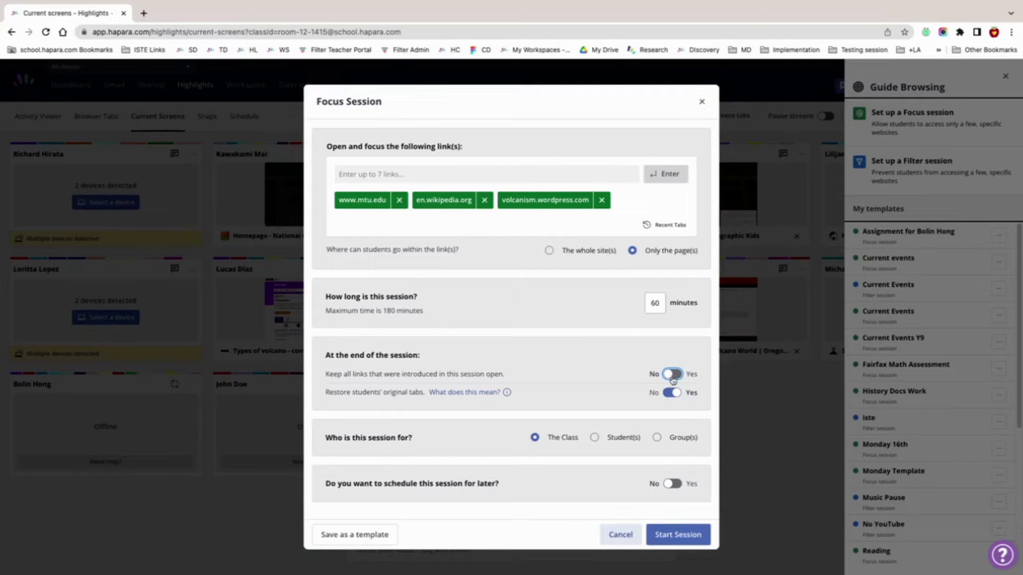
pyautogui.click(672, 374)
pyautogui.click(675, 392)
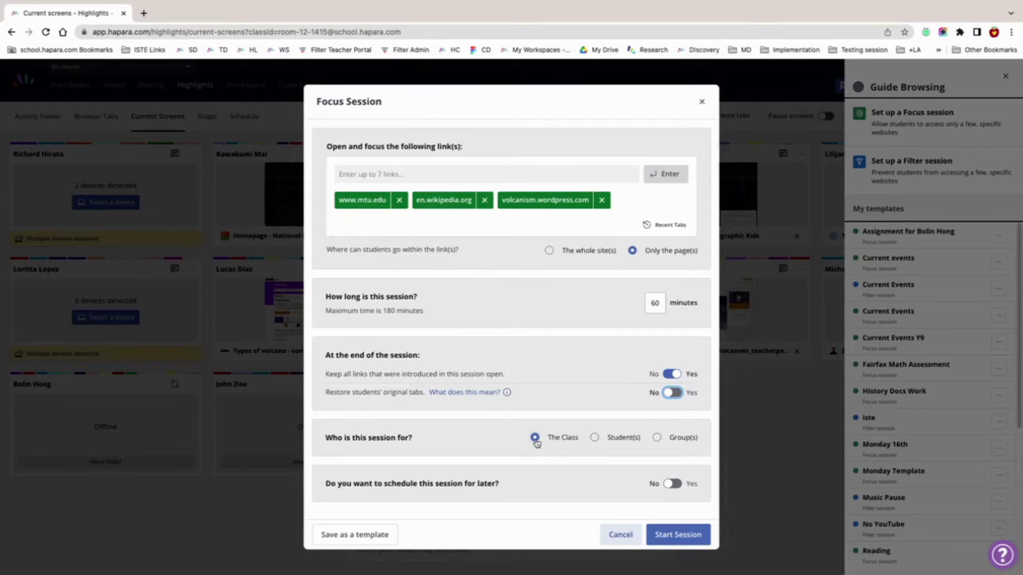
# - Look through the individual student and group audience choices, and set the session back to The Class
pyautogui.click(595, 438)
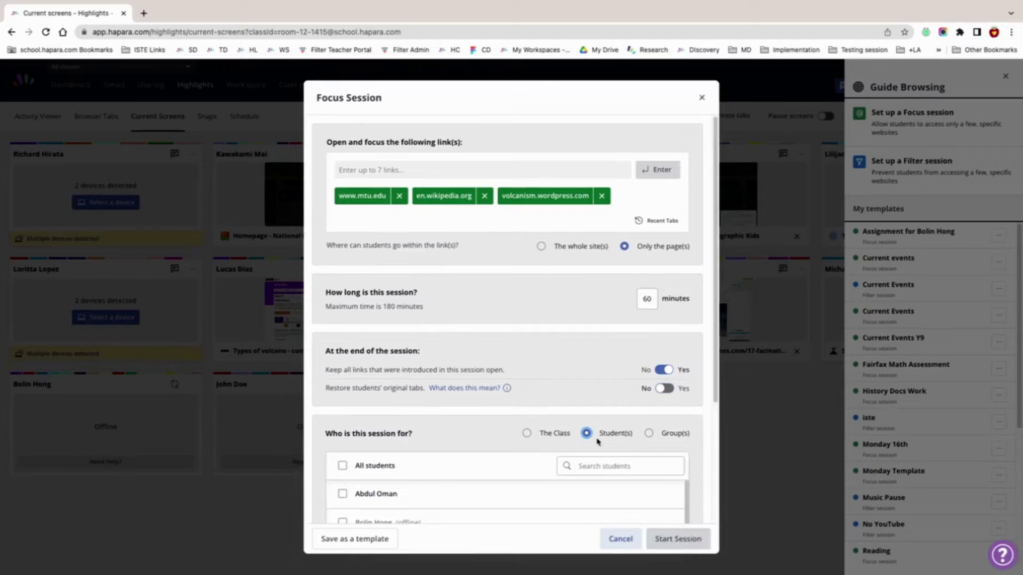
pyautogui.click(651, 435)
pyautogui.scroll(-1, 651, 438)
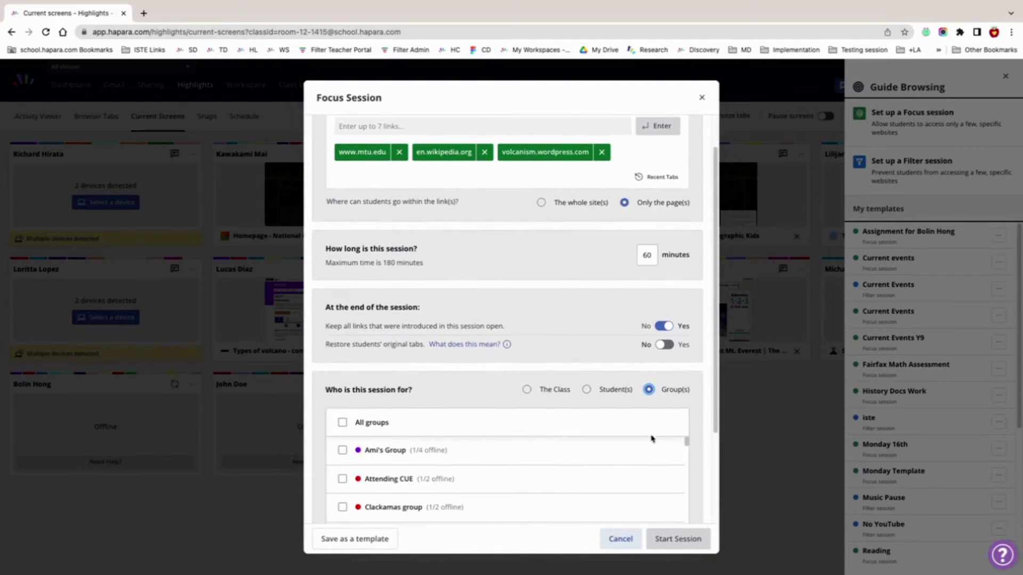
pyautogui.click(524, 391)
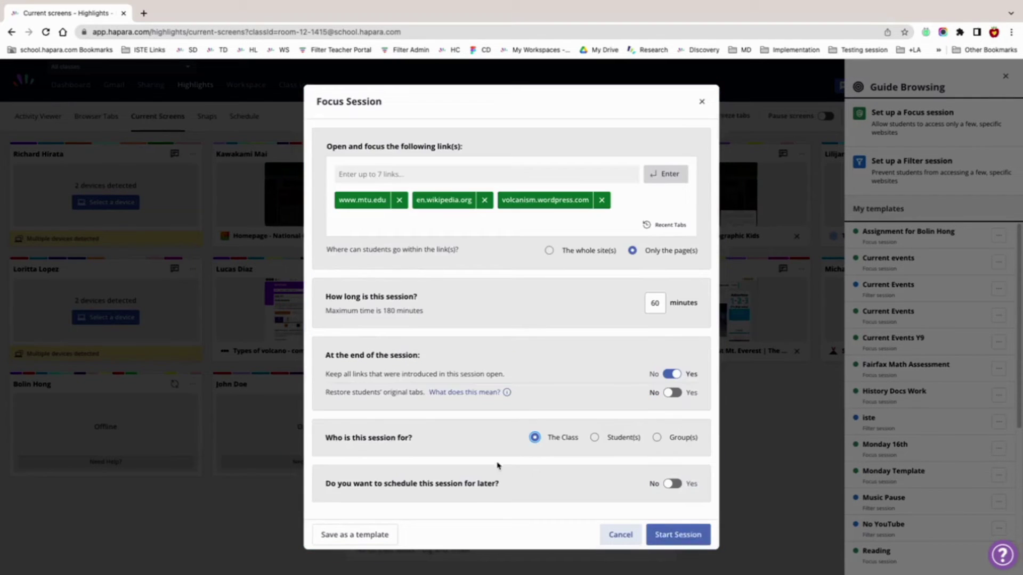
# - Enable scheduling for the Focus session, save it as a template titled "Delete", and leave the setup without scheduling the session
pyautogui.click(675, 483)
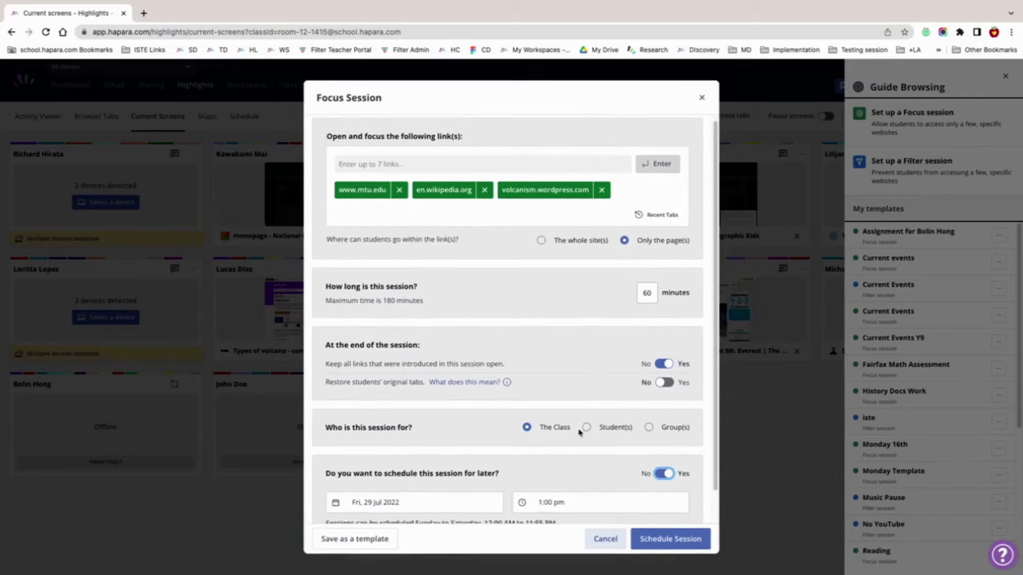
pyautogui.scroll(-2, 613, 458)
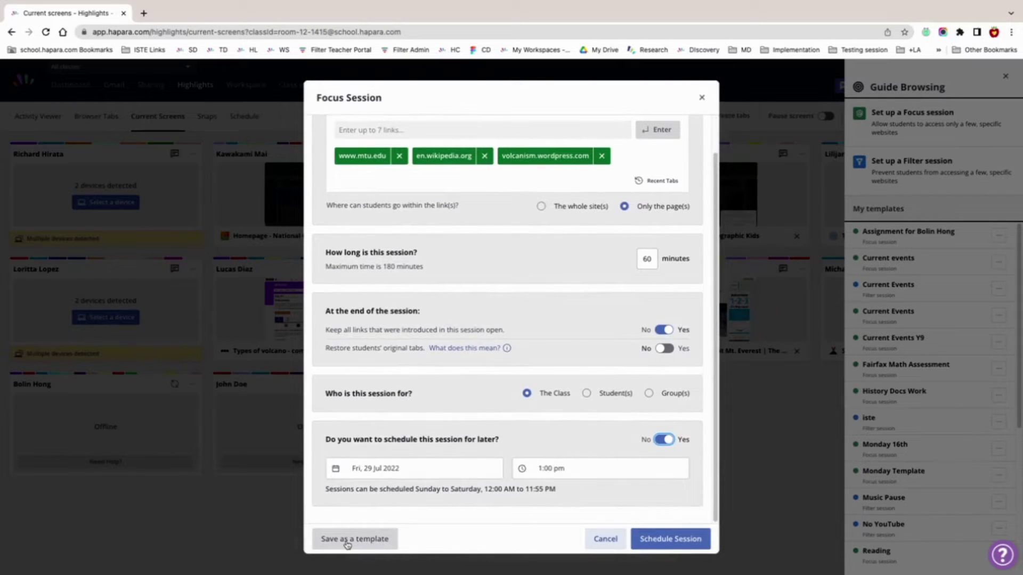
pyautogui.click(348, 543)
pyautogui.click(387, 509)
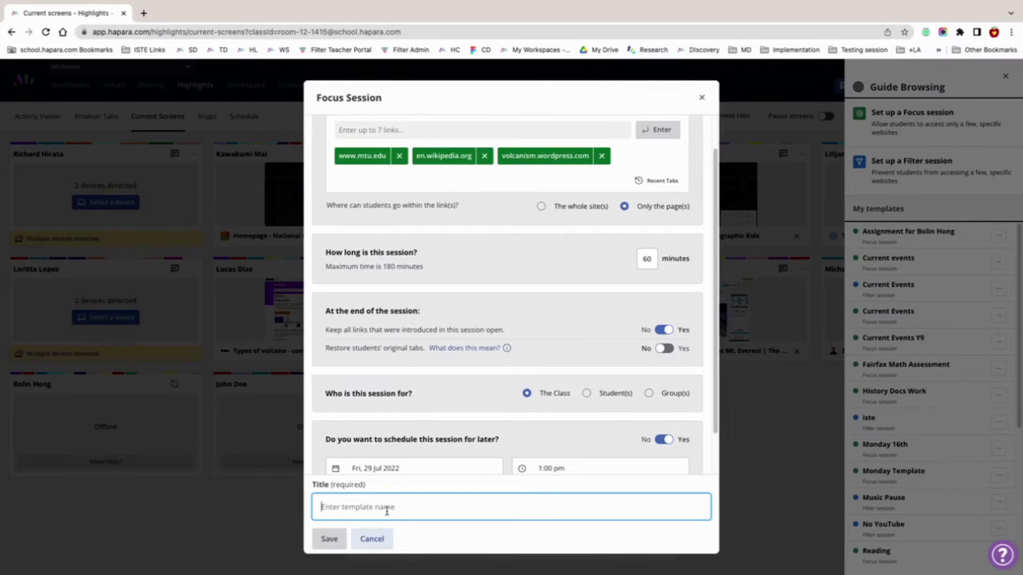
pyautogui.write('Delete')
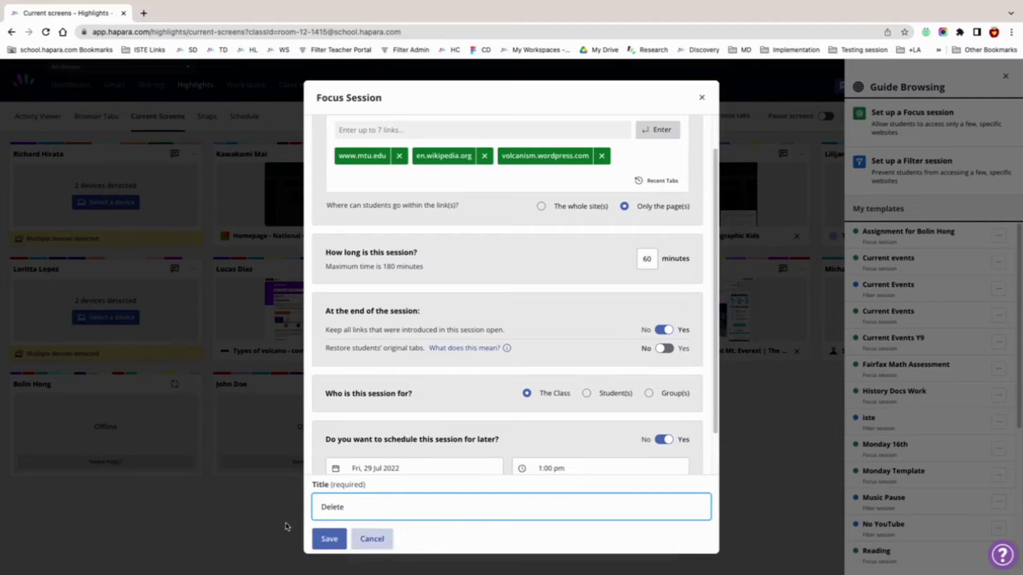
pyautogui.click(330, 541)
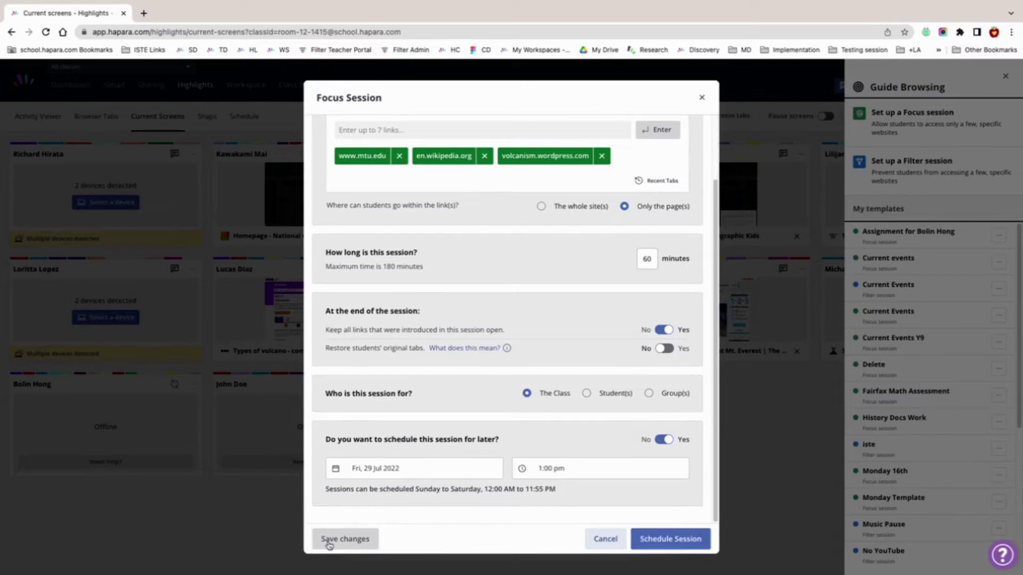
pyautogui.click(606, 539)
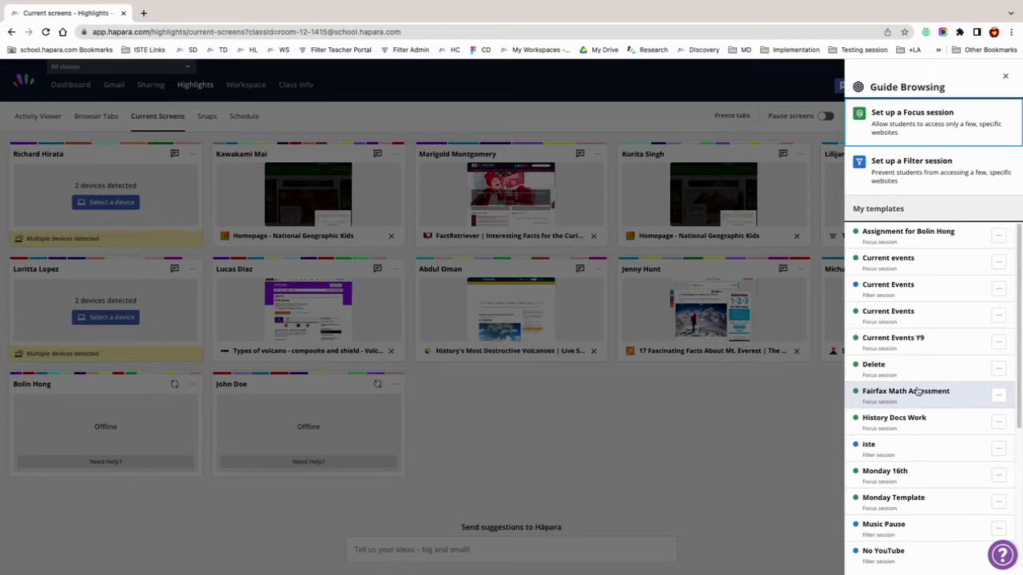
# - Remove the "Delete" template from My templates and close Guide Browsing
pyautogui.click(998, 369)
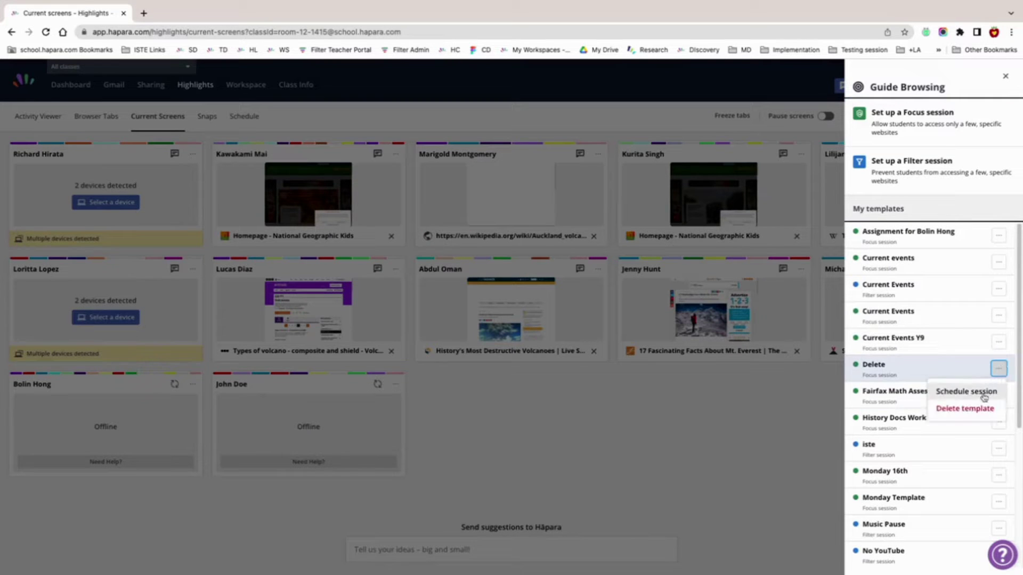
pyautogui.click(981, 411)
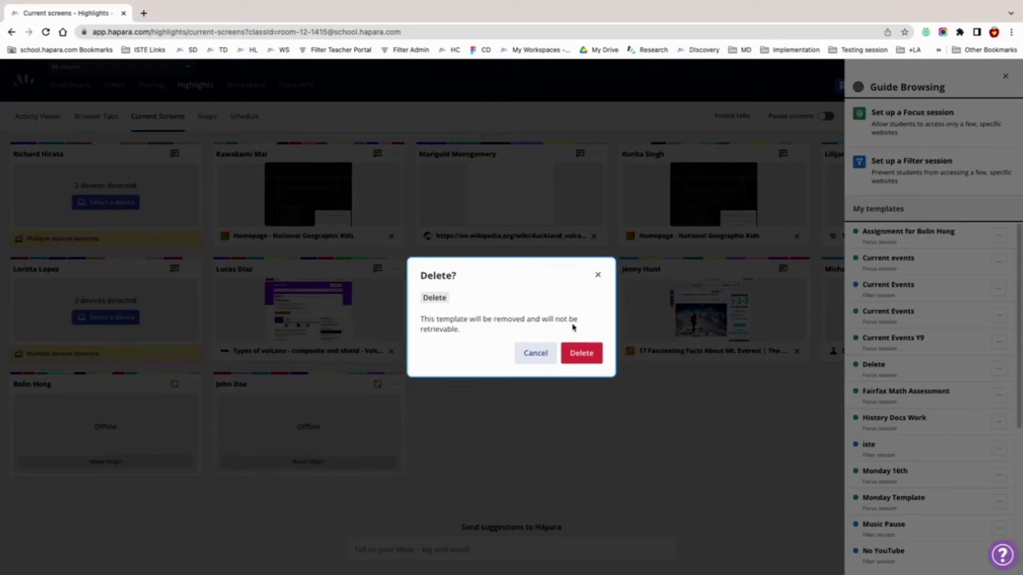
pyautogui.click(587, 351)
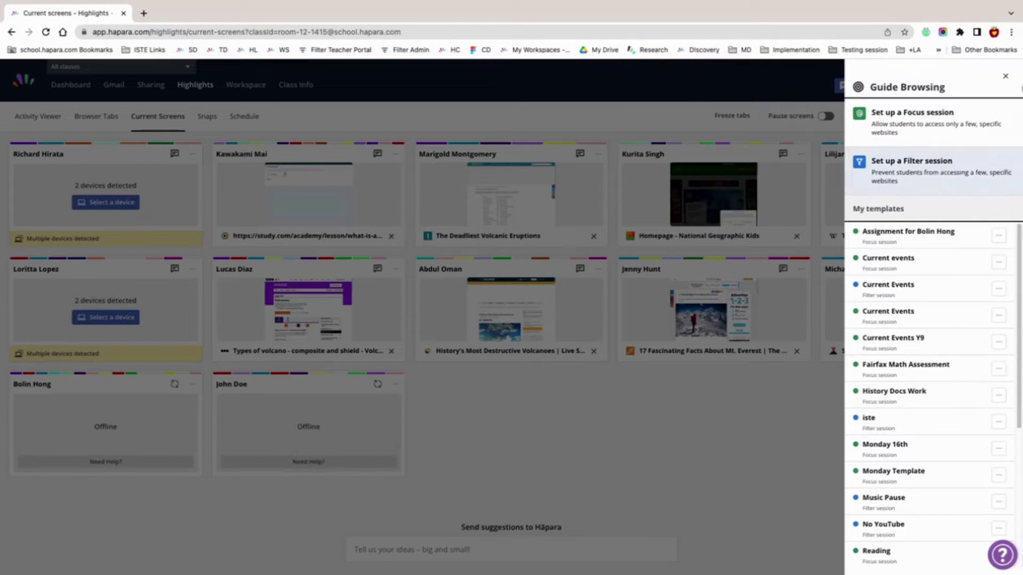
pyautogui.click(1006, 75)
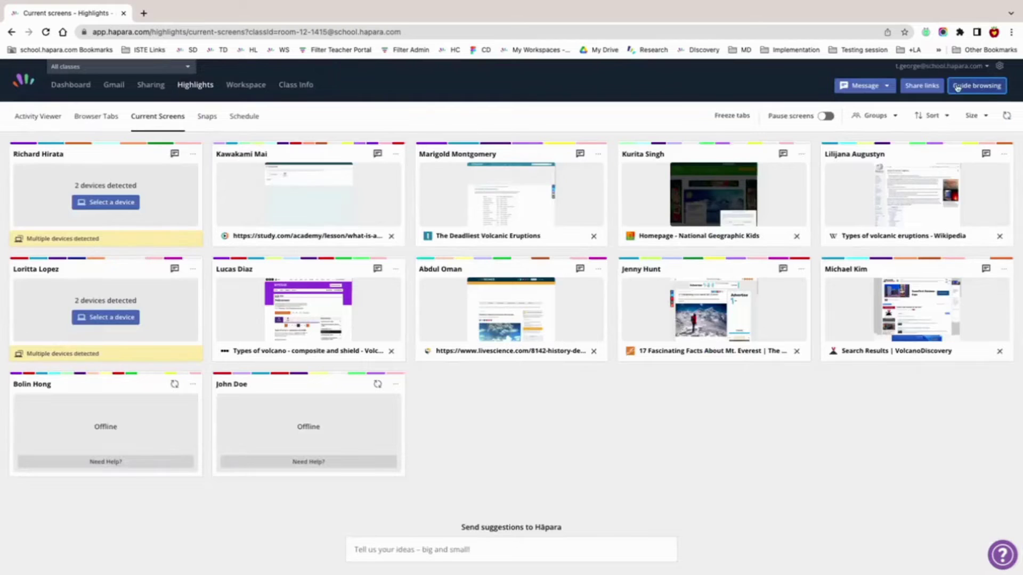
pyautogui.click(920, 91)
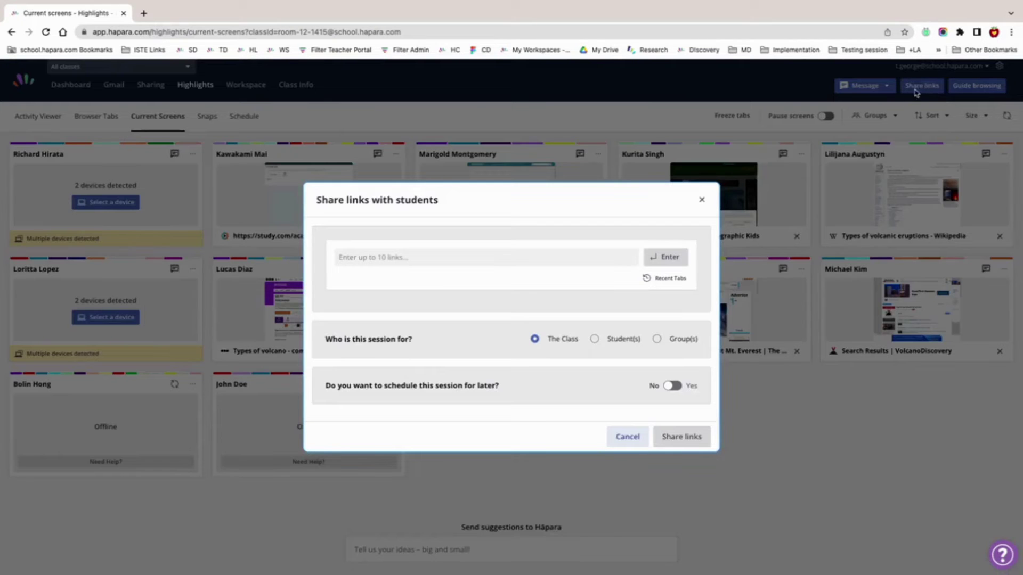
pyautogui.click(446, 260)
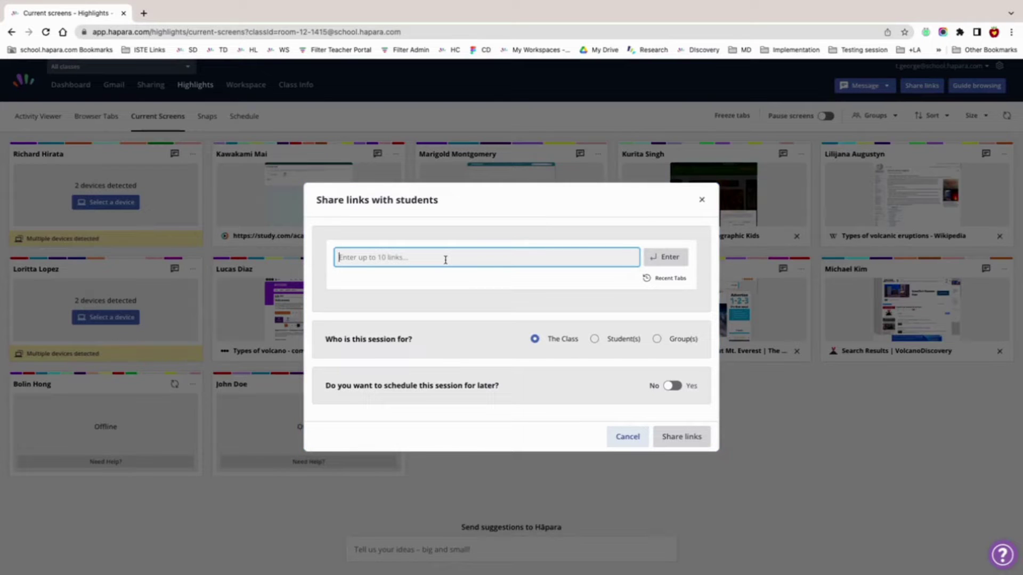
pyautogui.hotkey('ctrl', 'v')
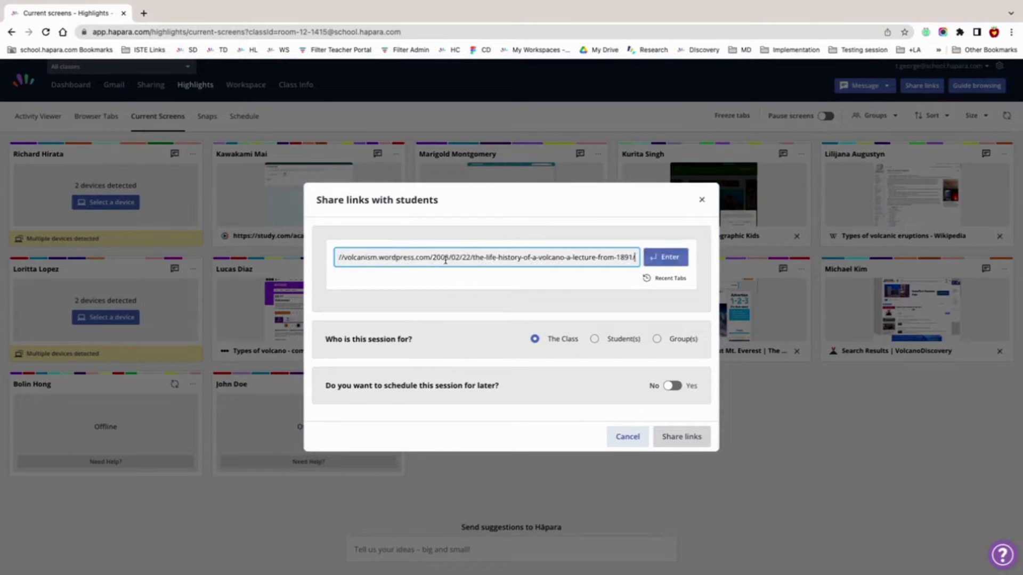
pyautogui.click(674, 257)
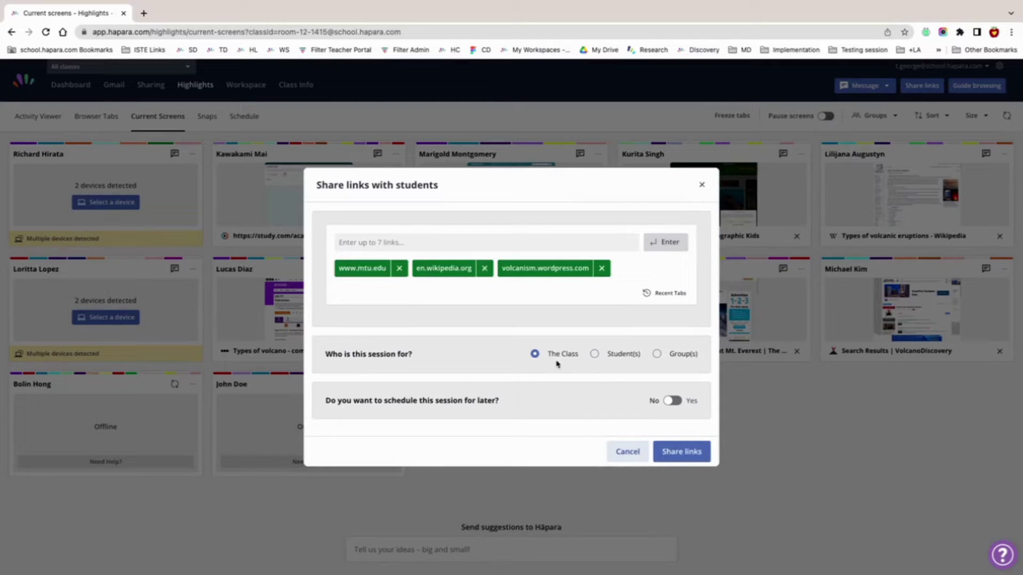
# - Look through the audience and scheduling options for sharing the links, and leave without sharing or scheduling them
pyautogui.click(537, 357)
pyautogui.click(593, 355)
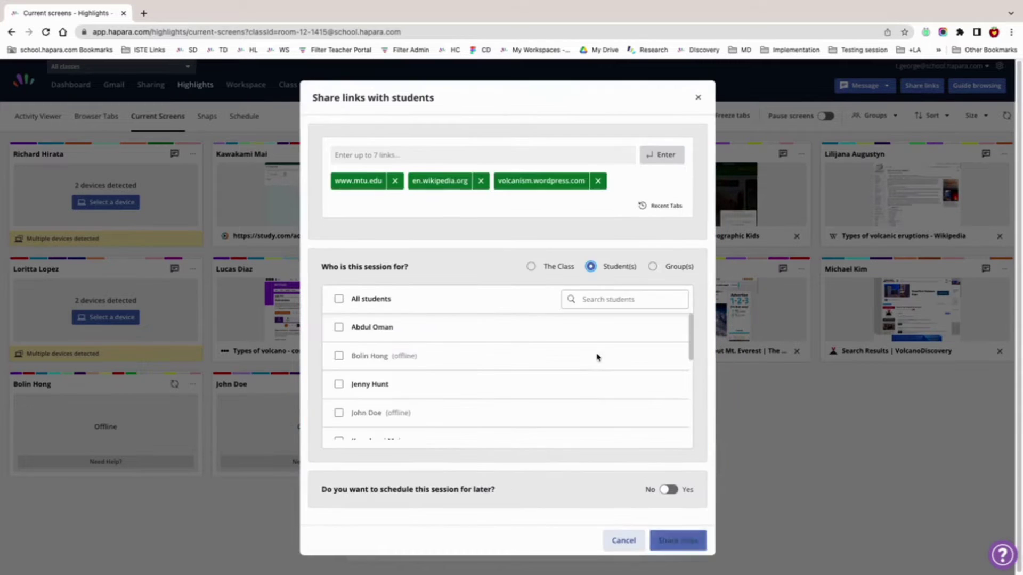
pyautogui.click(653, 267)
pyautogui.click(531, 266)
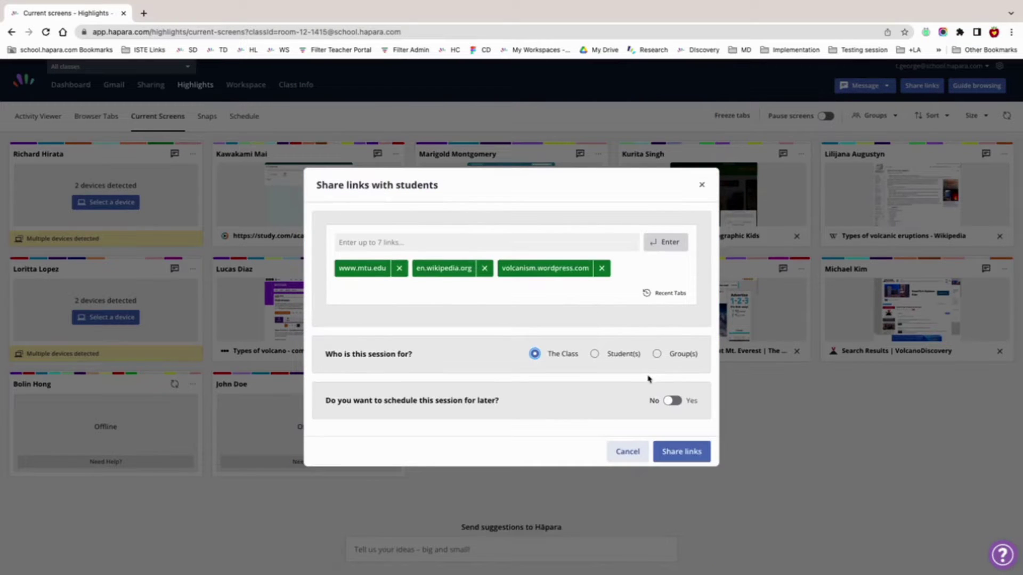
pyautogui.click(671, 401)
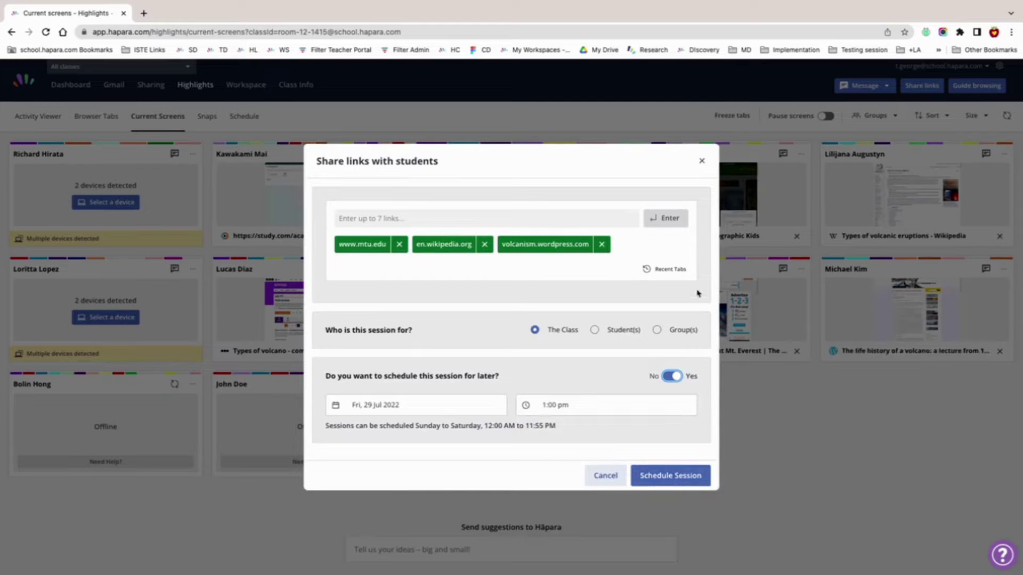
pyautogui.click(702, 160)
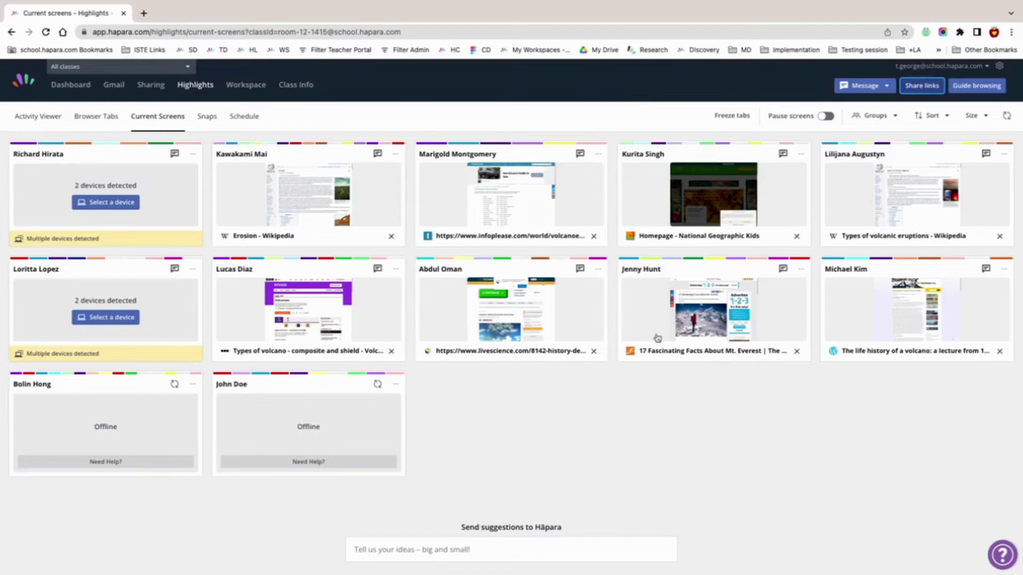
# - View the message form for one student and the available actions for another without sending or starting anything
pyautogui.click(579, 155)
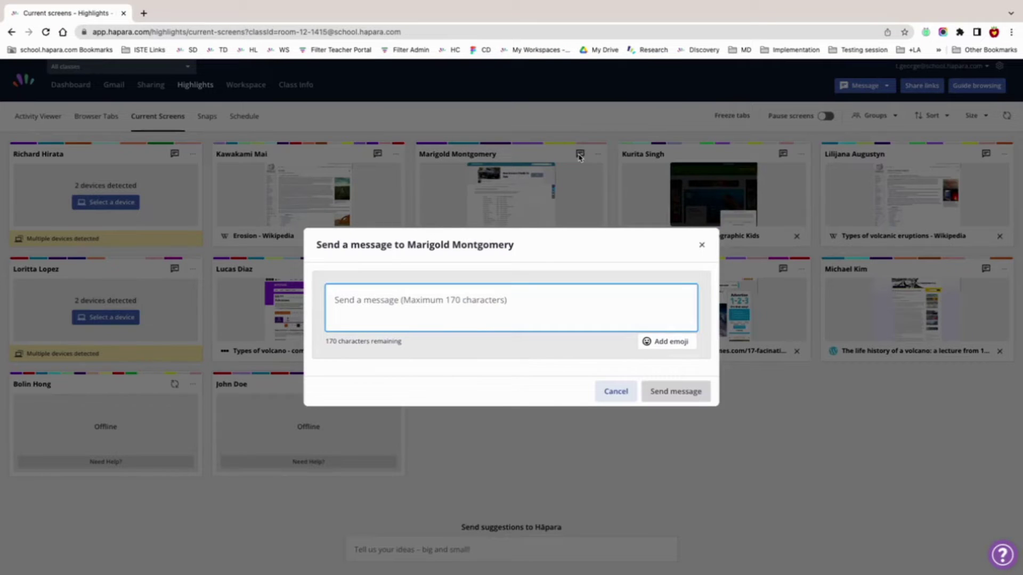
pyautogui.click(616, 392)
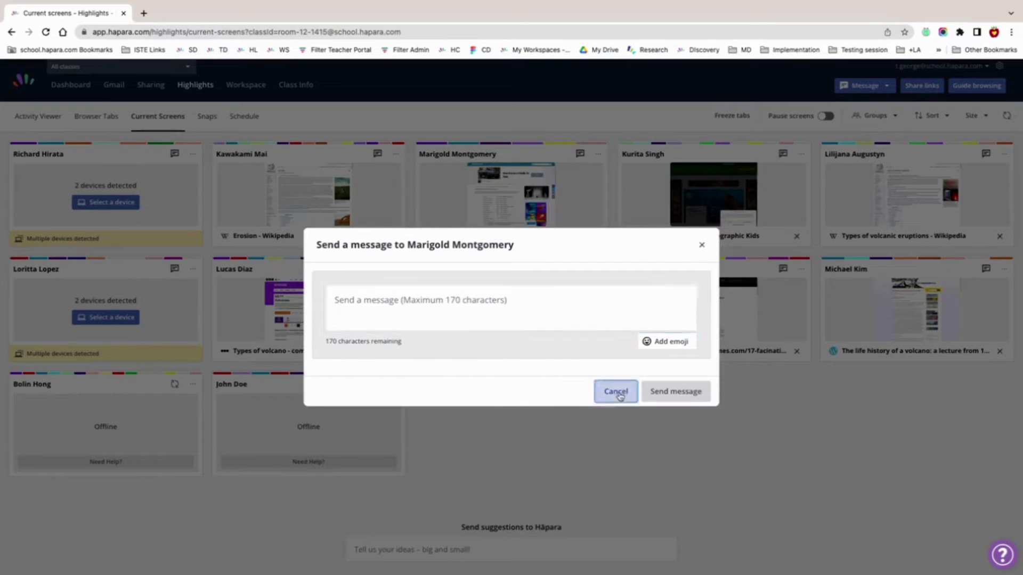
pyautogui.click(802, 154)
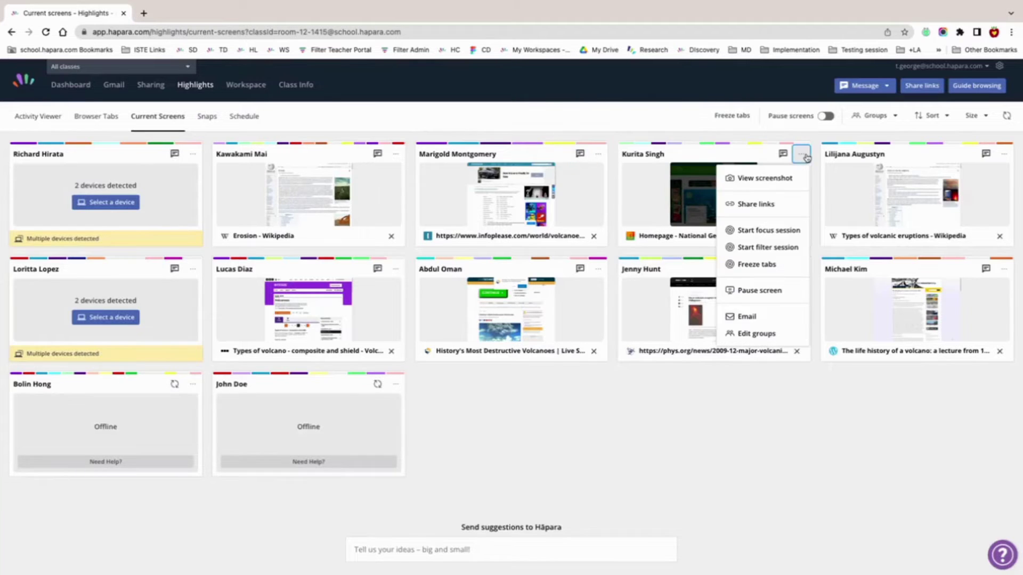
pyautogui.click(807, 158)
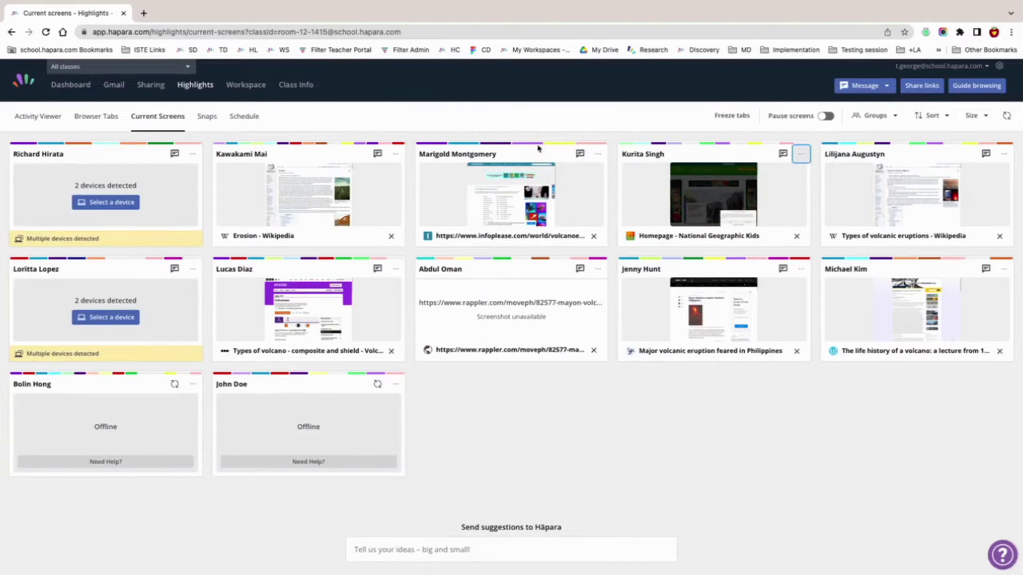
# - Show the students' browser tabs, open the Seismology | UPSeis page from one student's list, and return to the class view
pyautogui.click(100, 117)
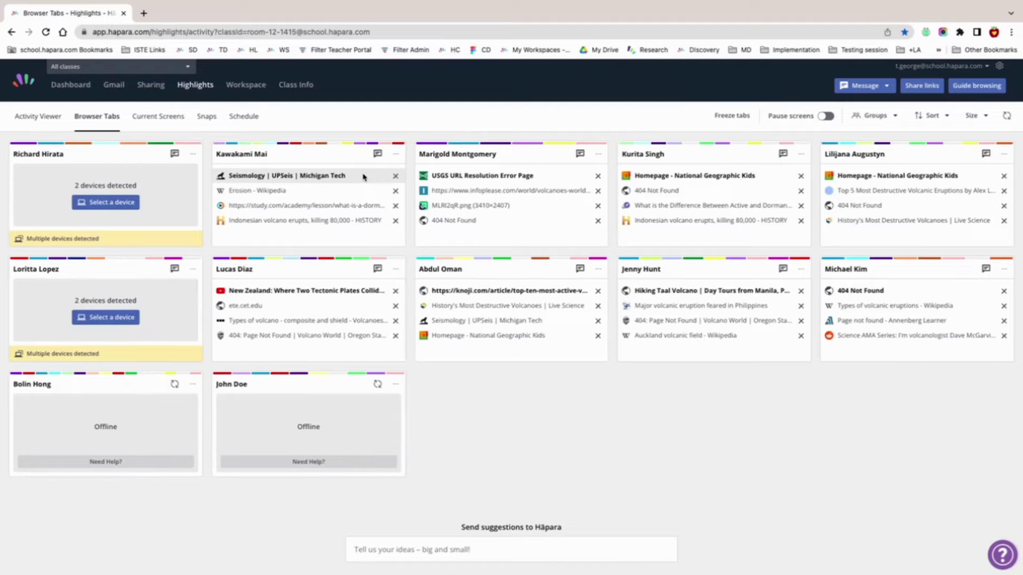
pyautogui.click(330, 177)
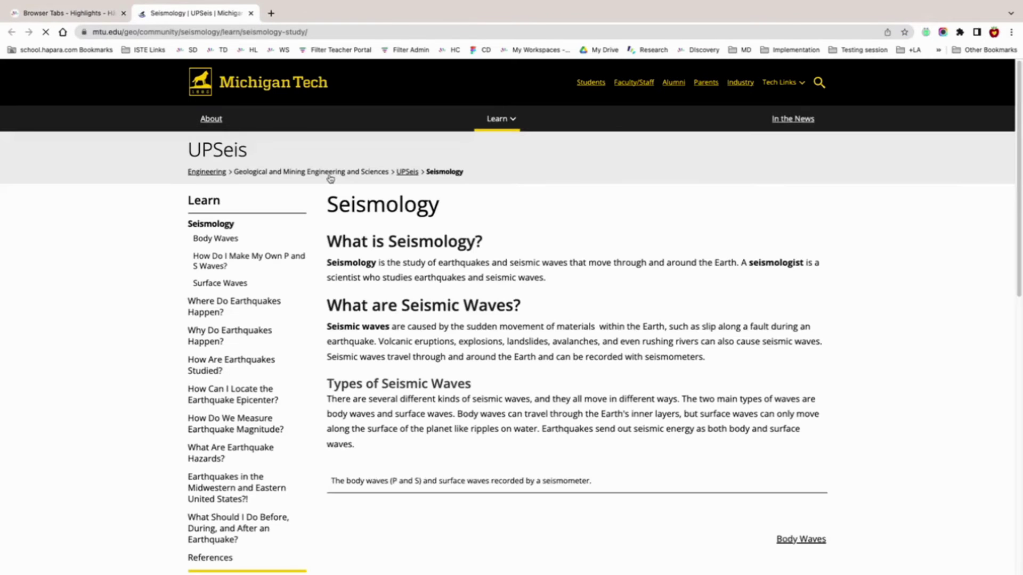
pyautogui.click(95, 16)
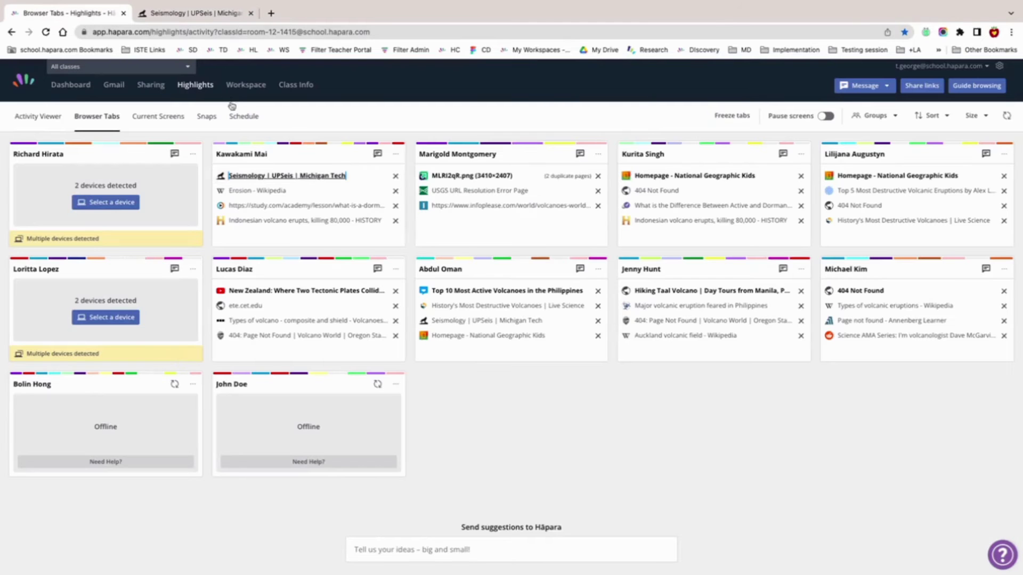
# - Close that student's Seismology | UPSeis page, giving the reason that the site is not related to the current task
pyautogui.click(396, 176)
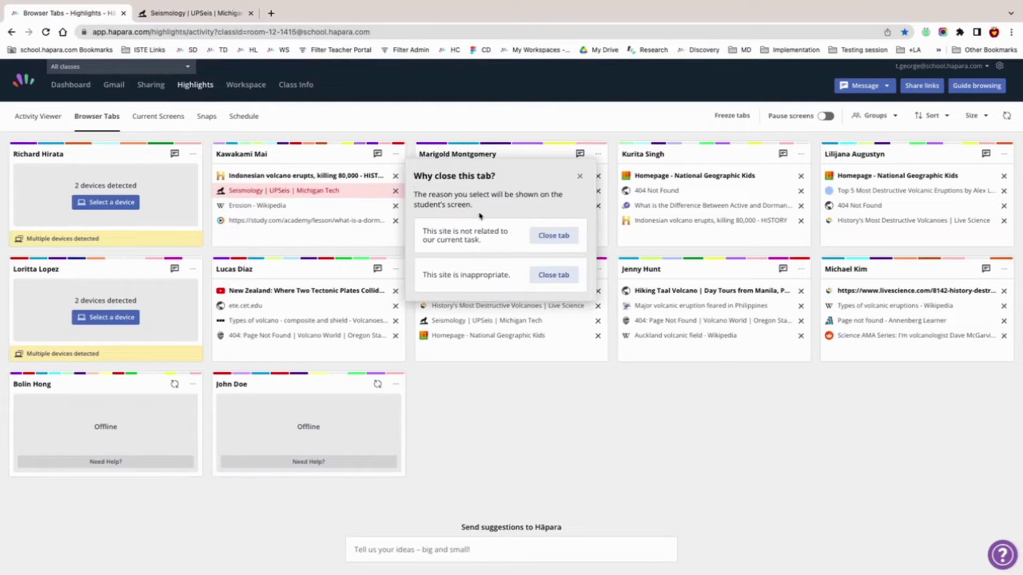
pyautogui.click(551, 236)
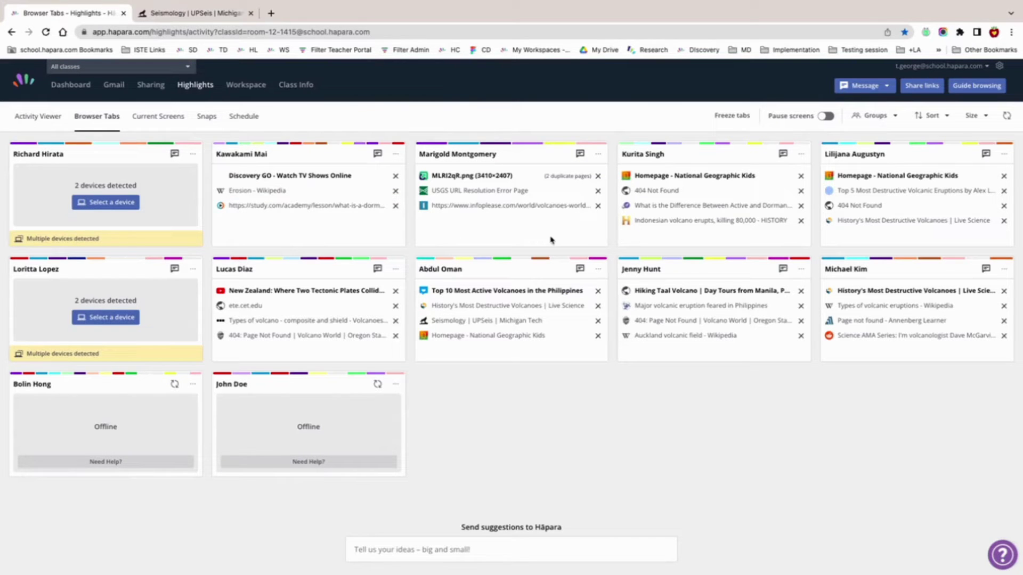
# - Return to the students' current screens and view one student's screenshot in an enlarged preview, closing it again
pyautogui.click(166, 122)
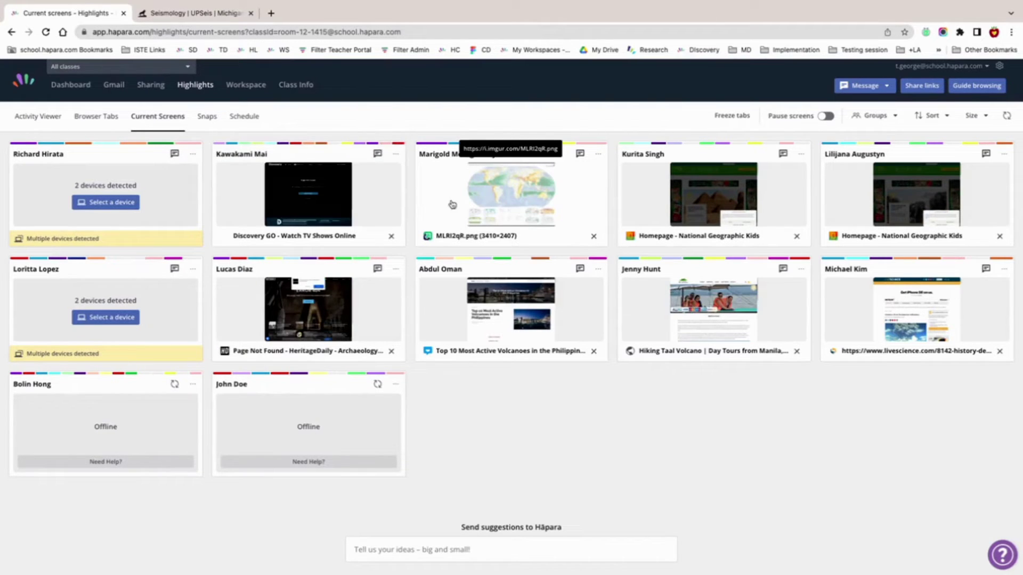
pyautogui.click(597, 156)
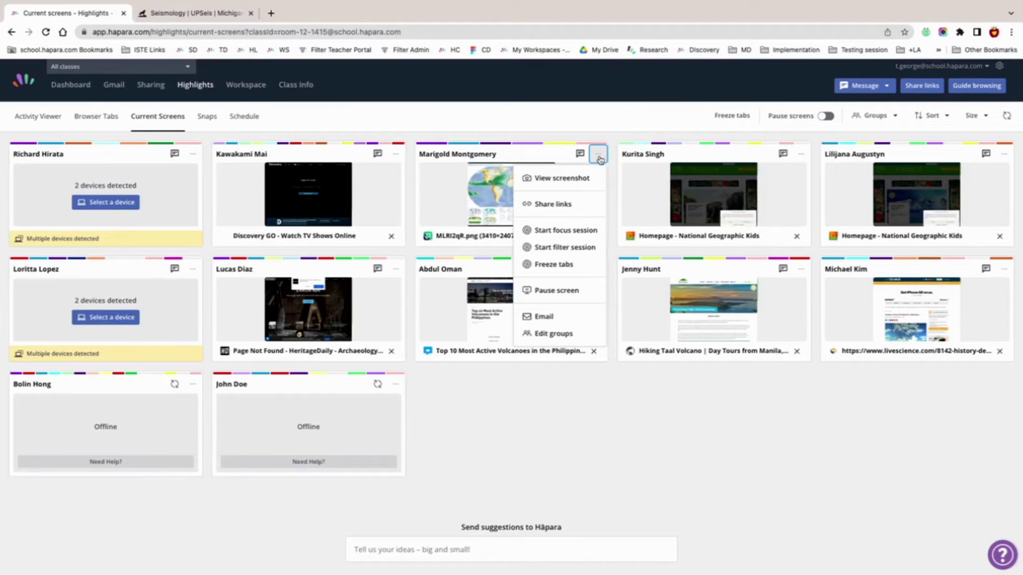
pyautogui.click(591, 179)
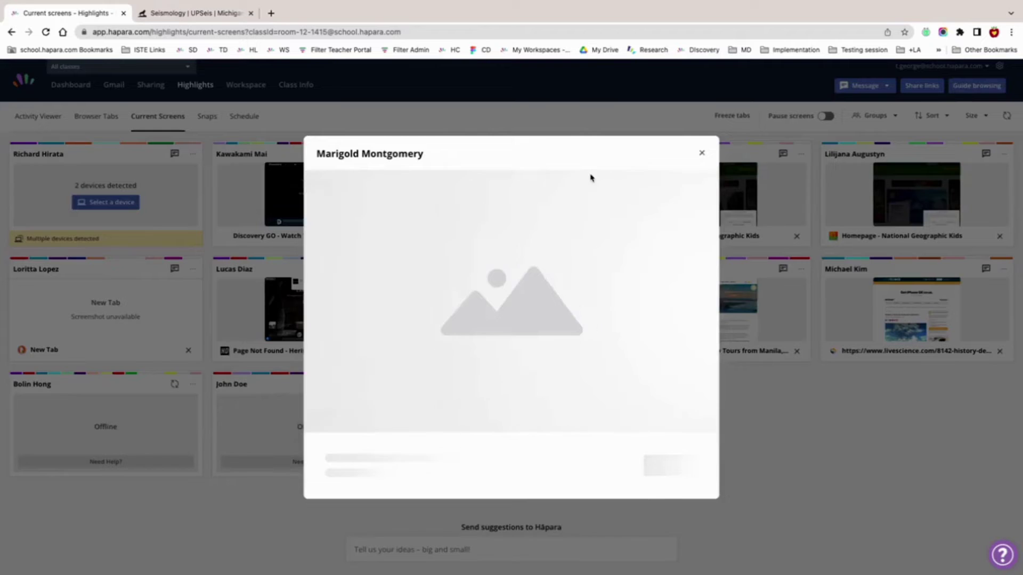
pyautogui.click(703, 154)
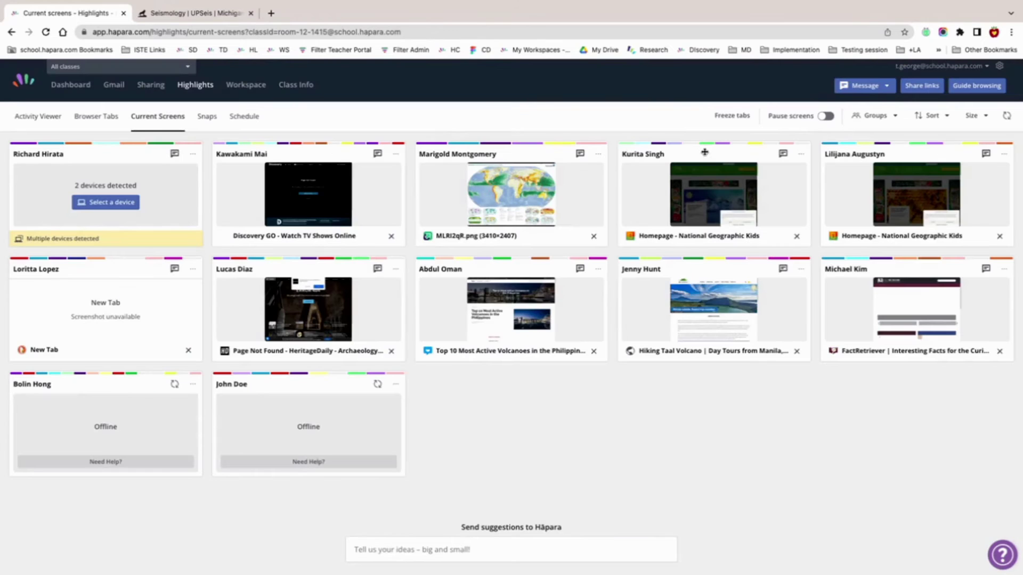
pyautogui.click(396, 154)
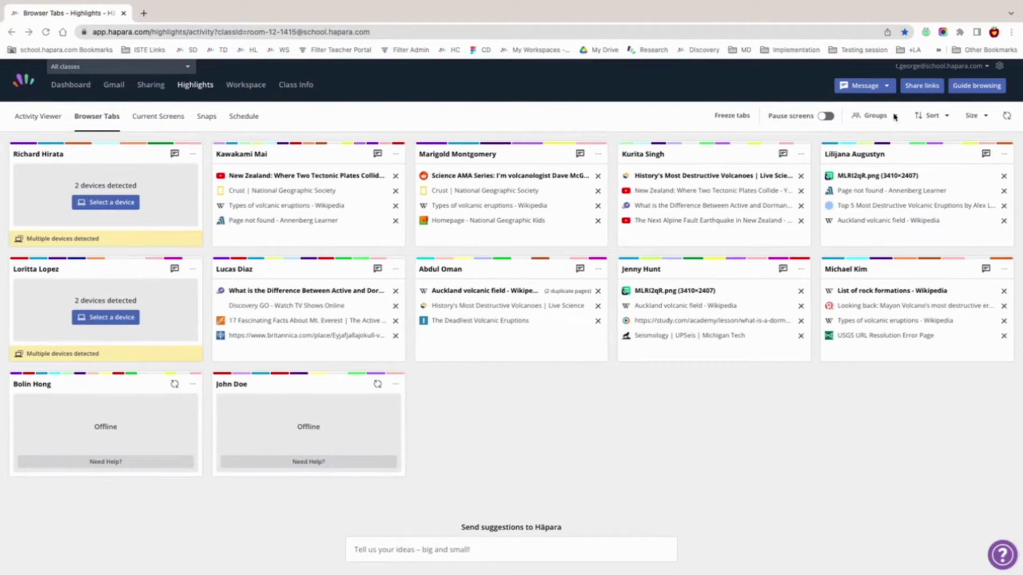
# - Examine the grouping, sorting and tile size choices for the students' browser tabs without changing any of them
pyautogui.click(873, 115)
pyautogui.click(883, 116)
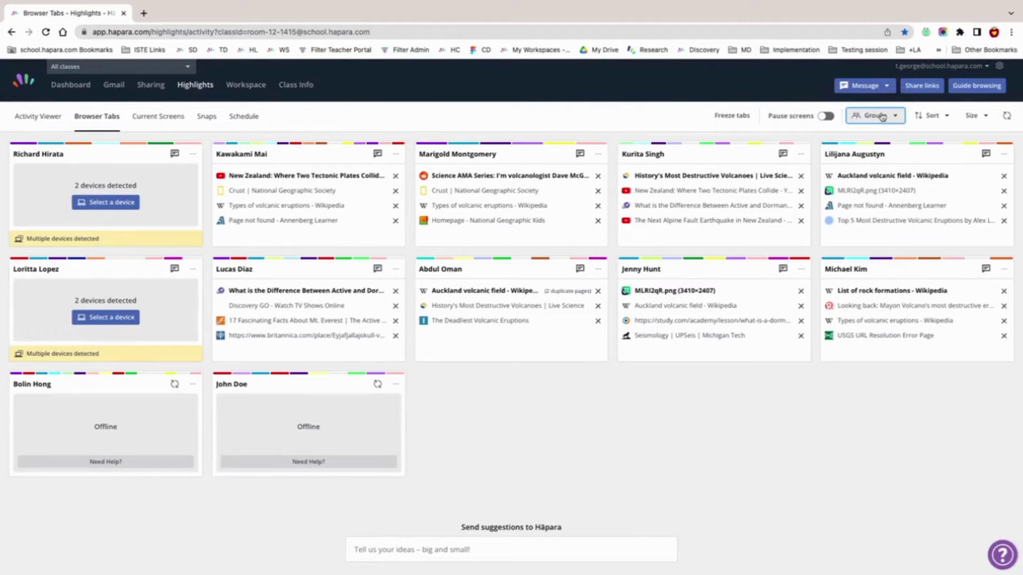
pyautogui.click(933, 117)
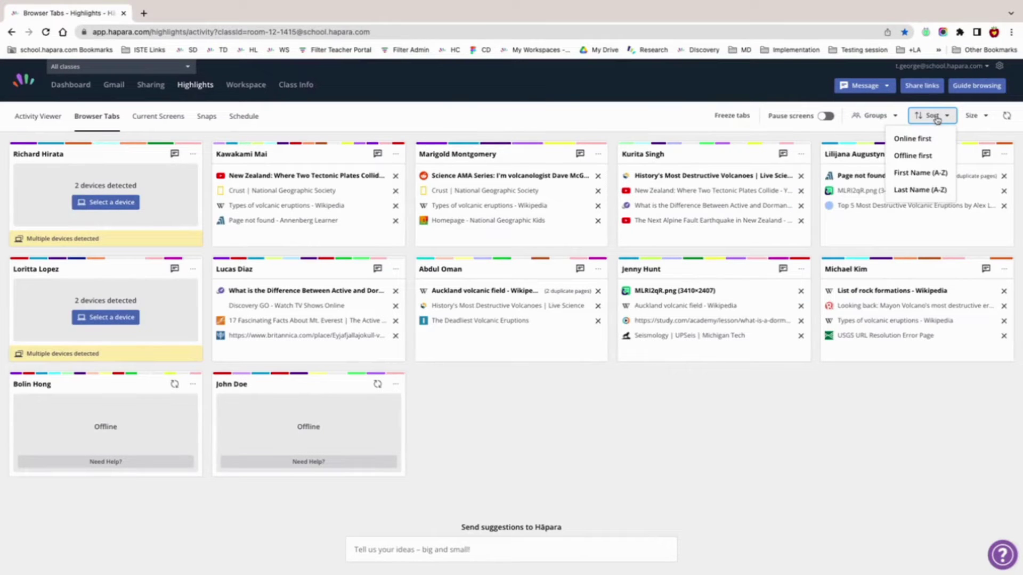
pyautogui.click(936, 117)
pyautogui.click(972, 116)
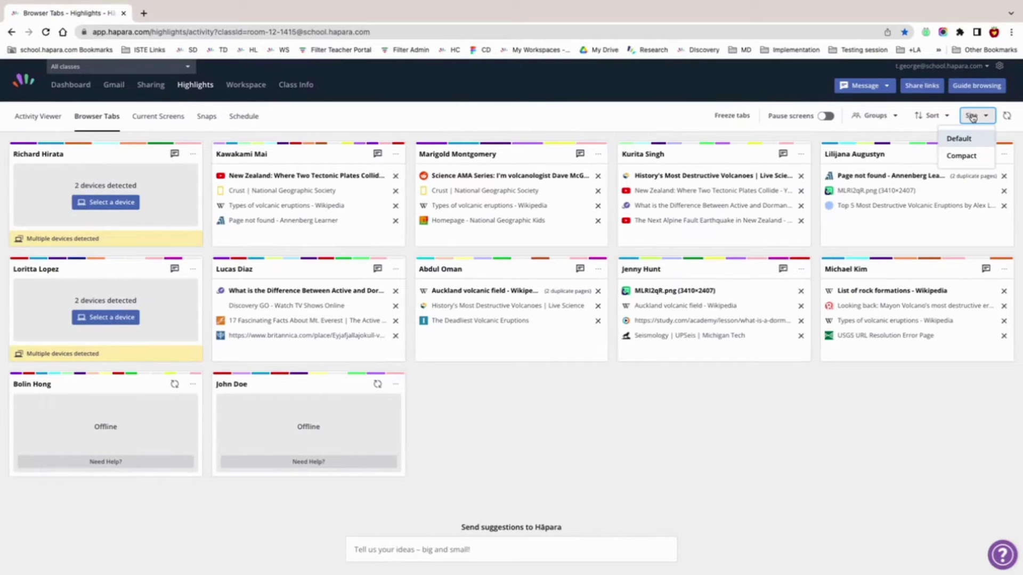
pyautogui.click(973, 117)
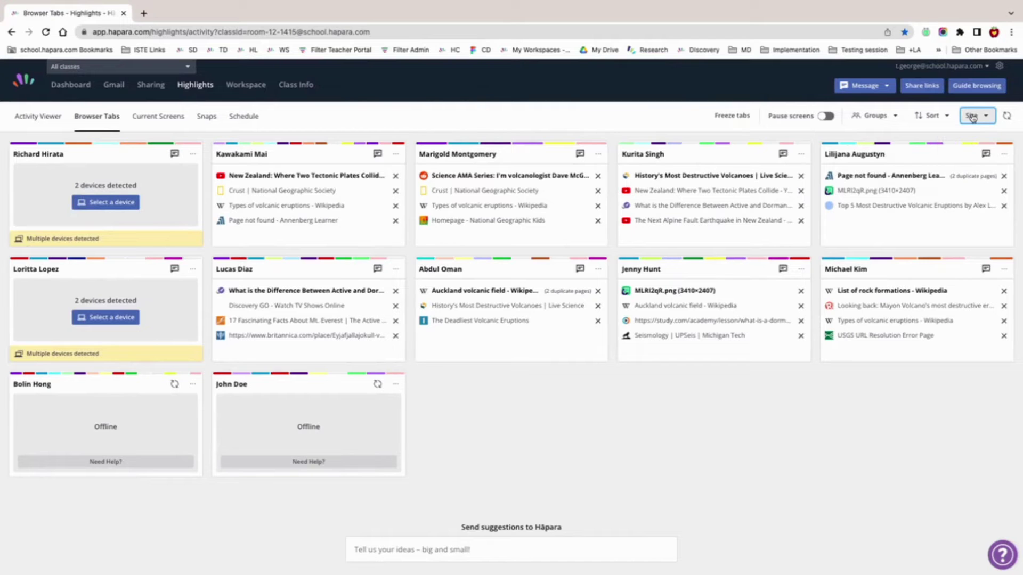
pyautogui.click(972, 117)
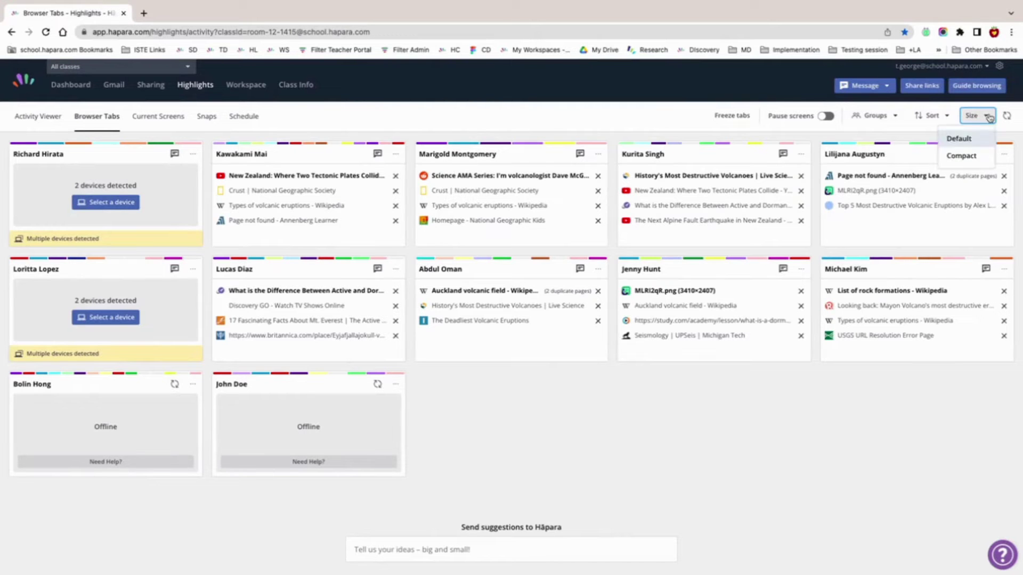
# - Open the Activity Viewer and look over its Class Activity, Unique Activity and Collaboration sections
pyautogui.click(39, 117)
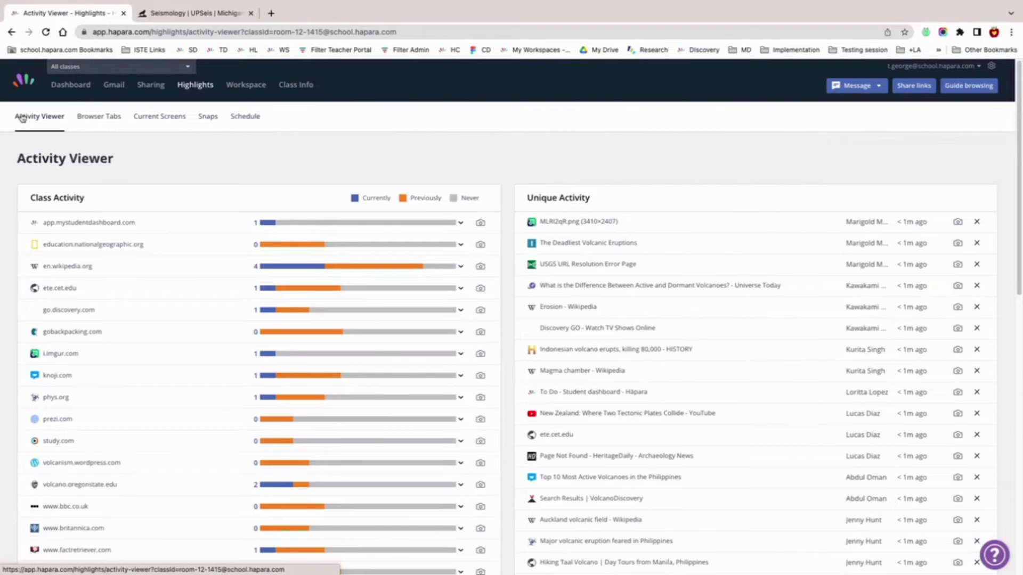
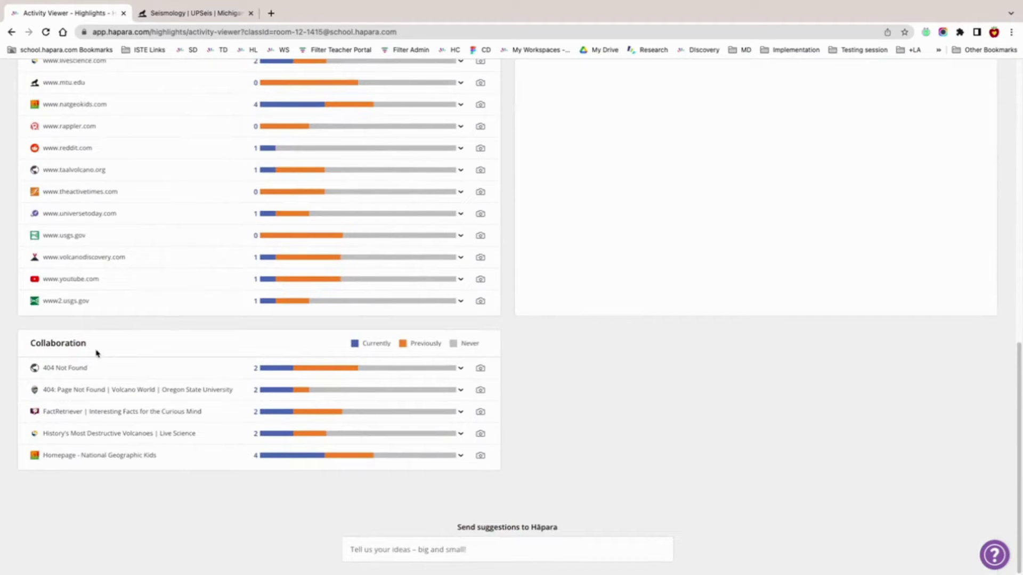
pyautogui.scroll(10, 98, 353)
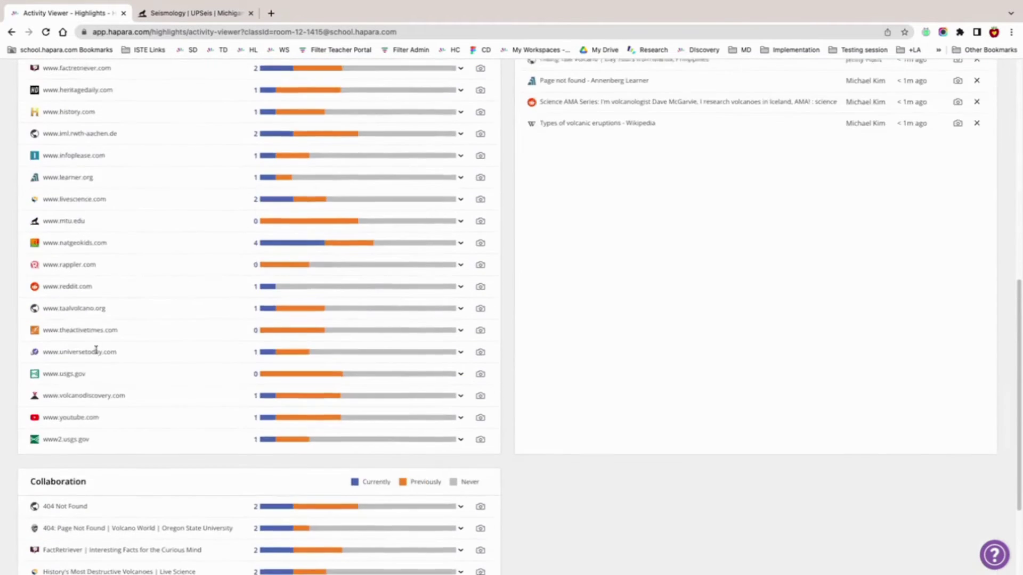
pyautogui.scroll(2, 96, 350)
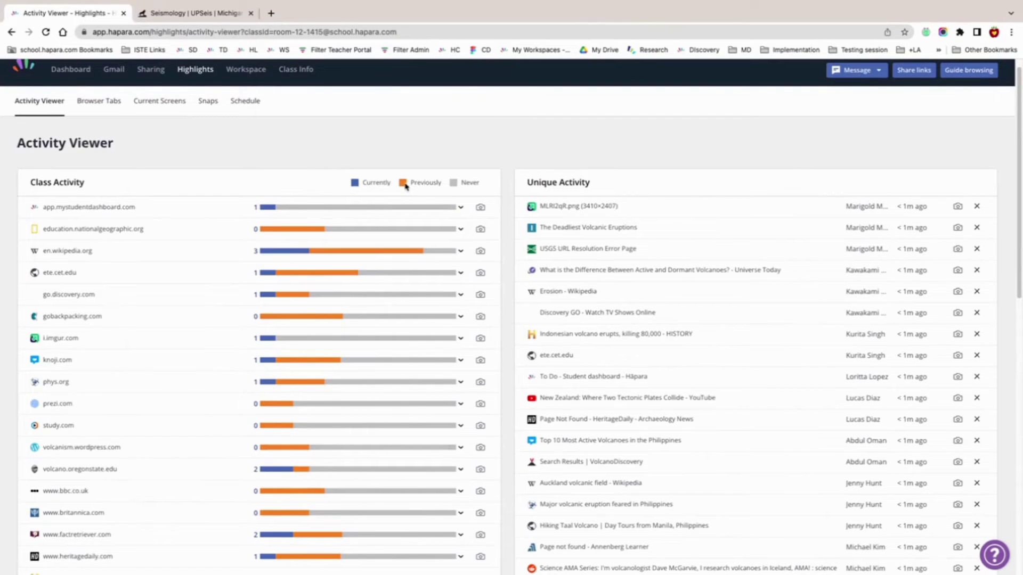
# - Expand the class activity for app.mystudentdashboard.com and en.wikipedia.org to examine which students are currently, previously or never active
pyautogui.click(263, 208)
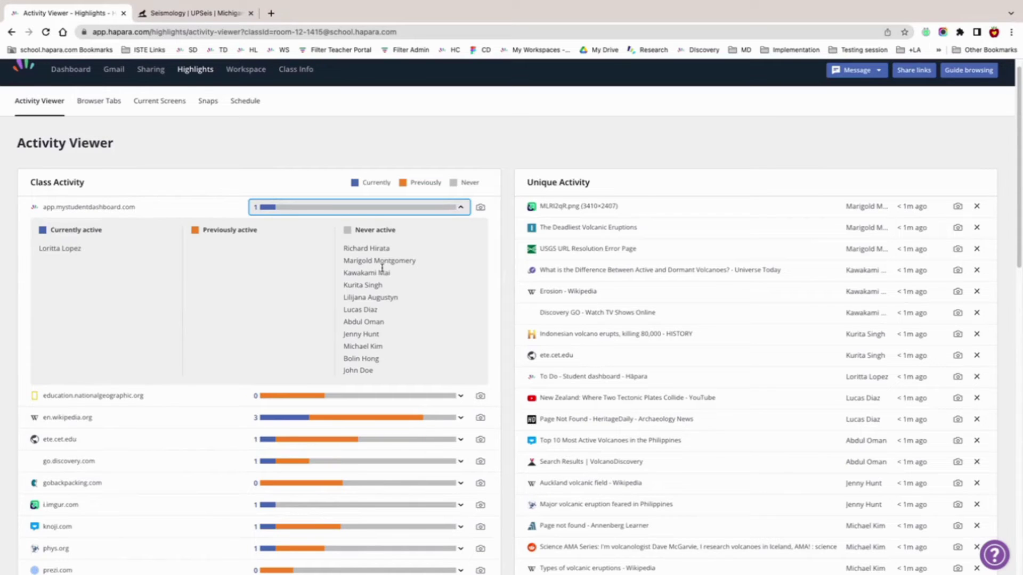
pyautogui.click(298, 421)
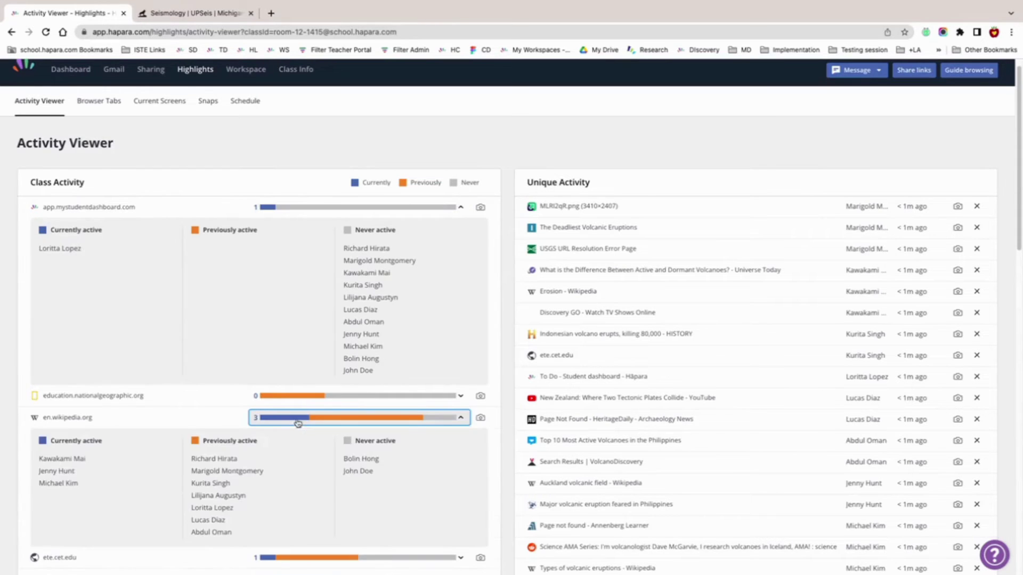
pyautogui.scroll(-1, 282, 421)
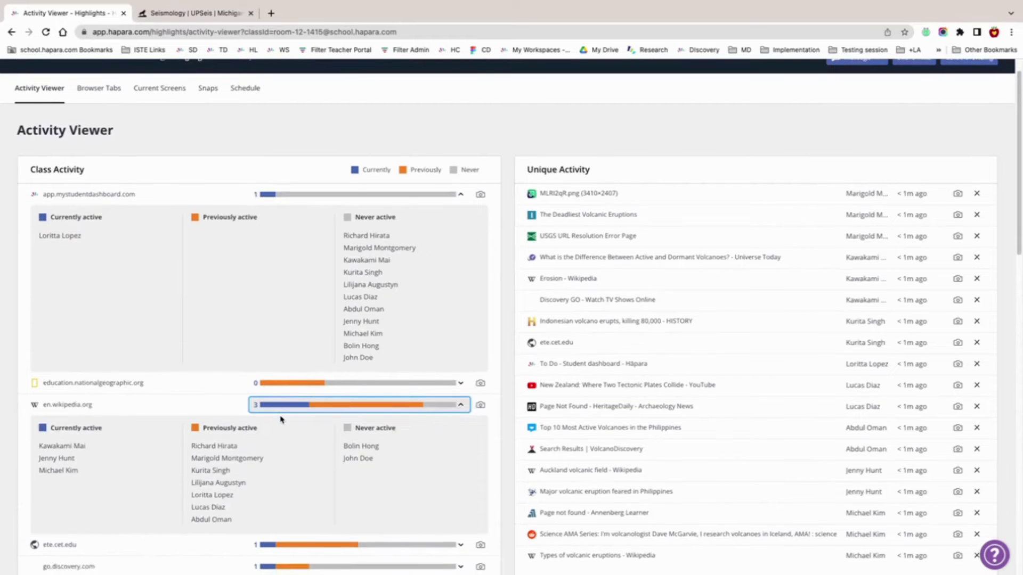
pyautogui.scroll(-2, 281, 420)
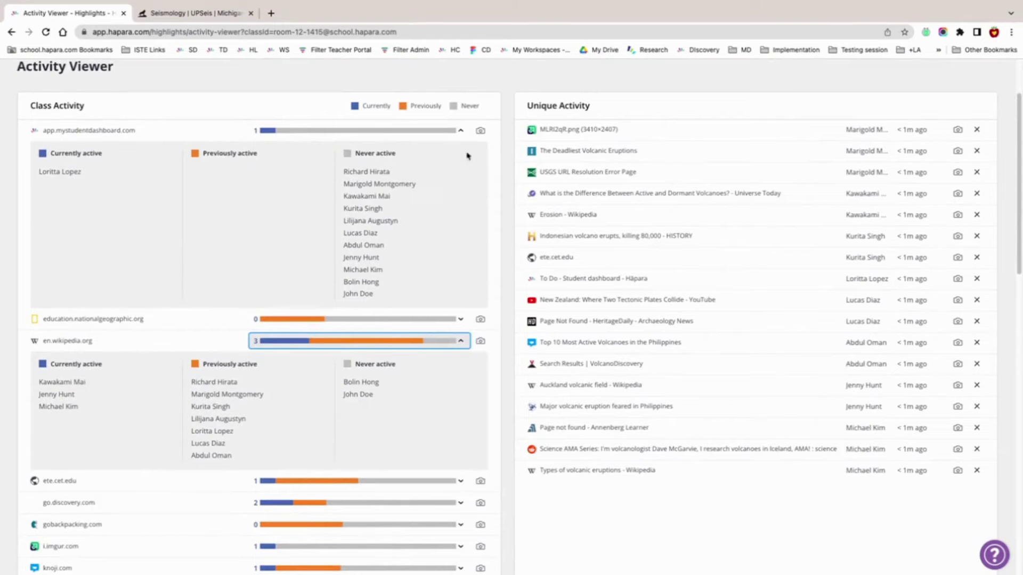
# - Collapse the class activity details for app.mystudentdashboard.com and en.wikipedia.org
pyautogui.click(460, 130)
pyautogui.click(461, 176)
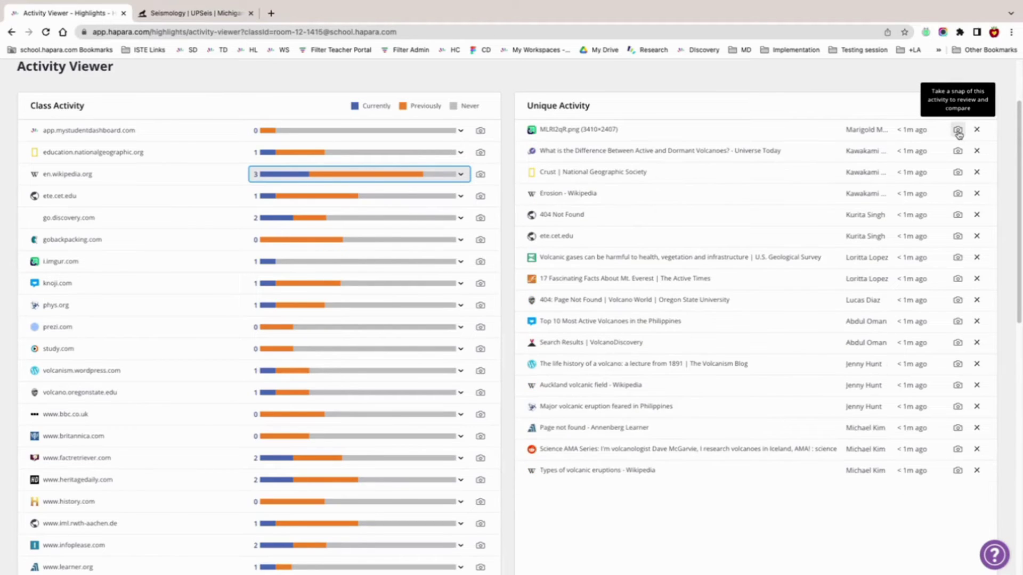
# - Expand the Collaboration entries for FactRetriever and HeritageDaily to examine which students share those pages, and collapse them again
pyautogui.scroll(-10, 243, 322)
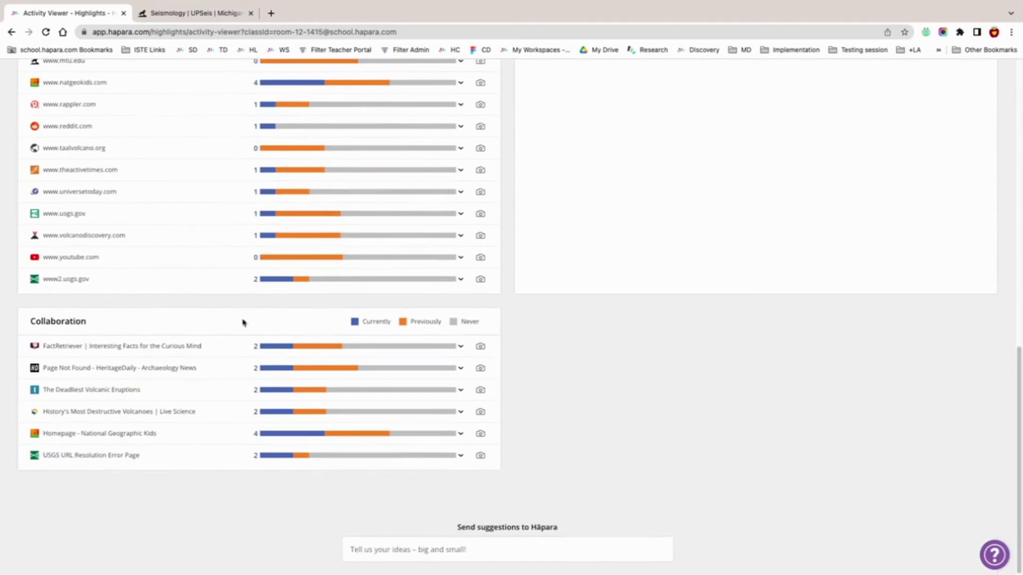
pyautogui.click(324, 351)
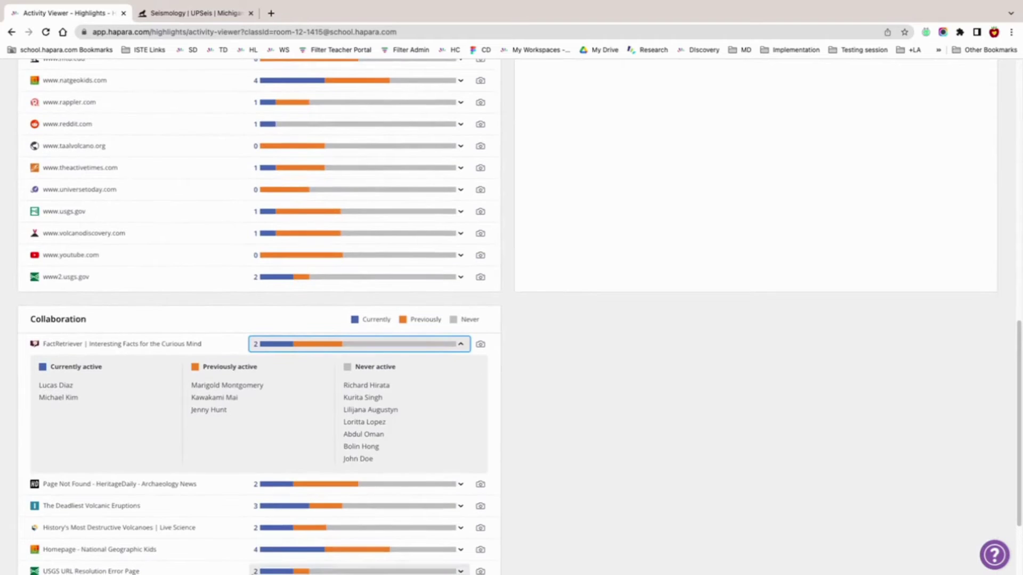
pyautogui.scroll(-3, 397, 466)
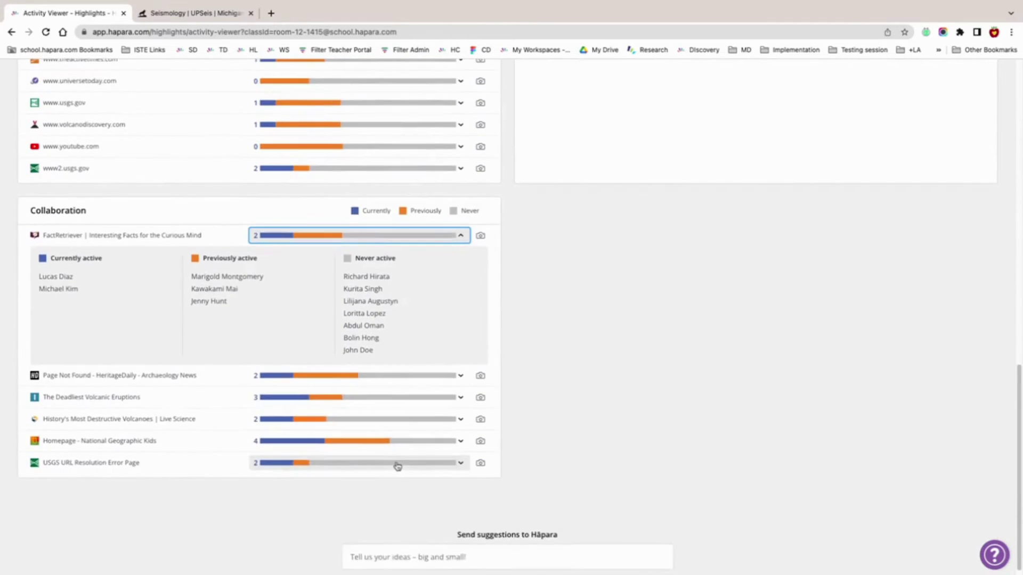
pyautogui.click(304, 392)
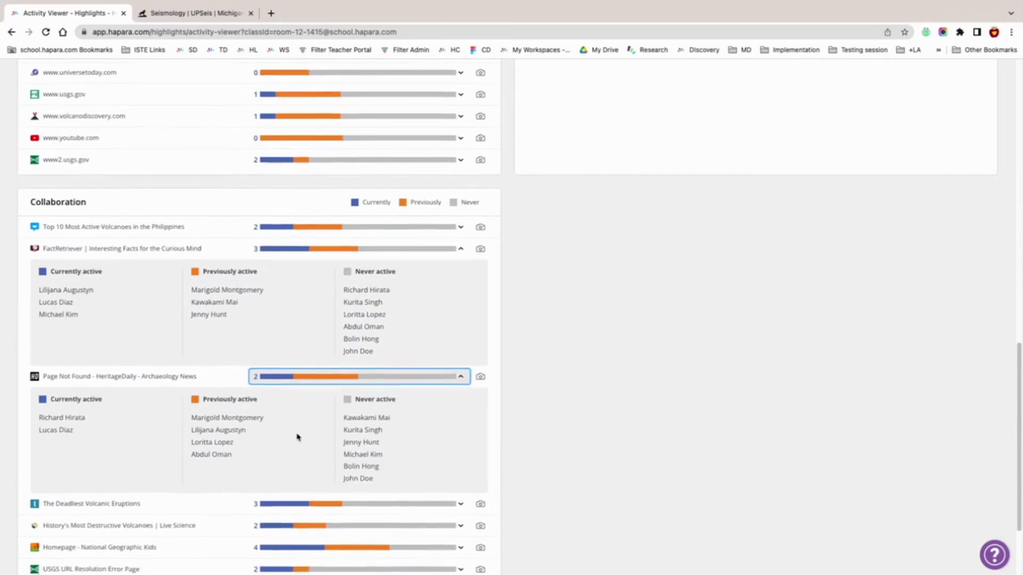
pyautogui.scroll(-1, 297, 437)
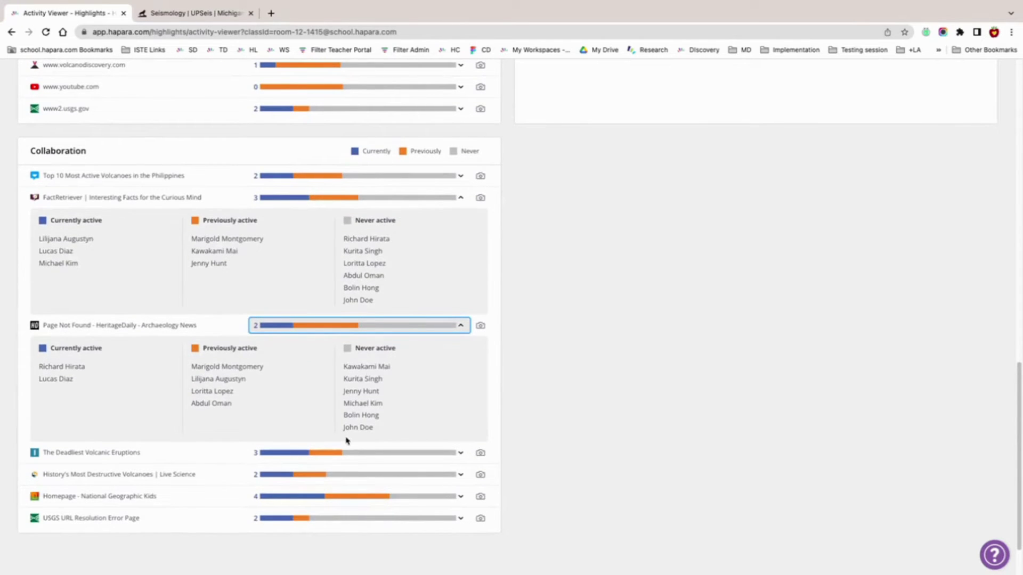
pyautogui.click(421, 380)
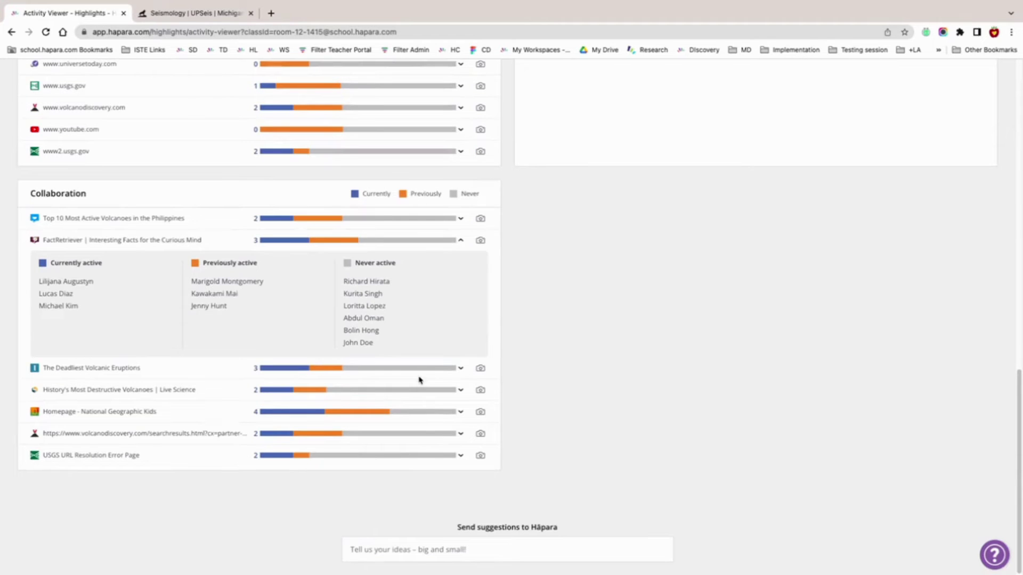
pyautogui.click(463, 241)
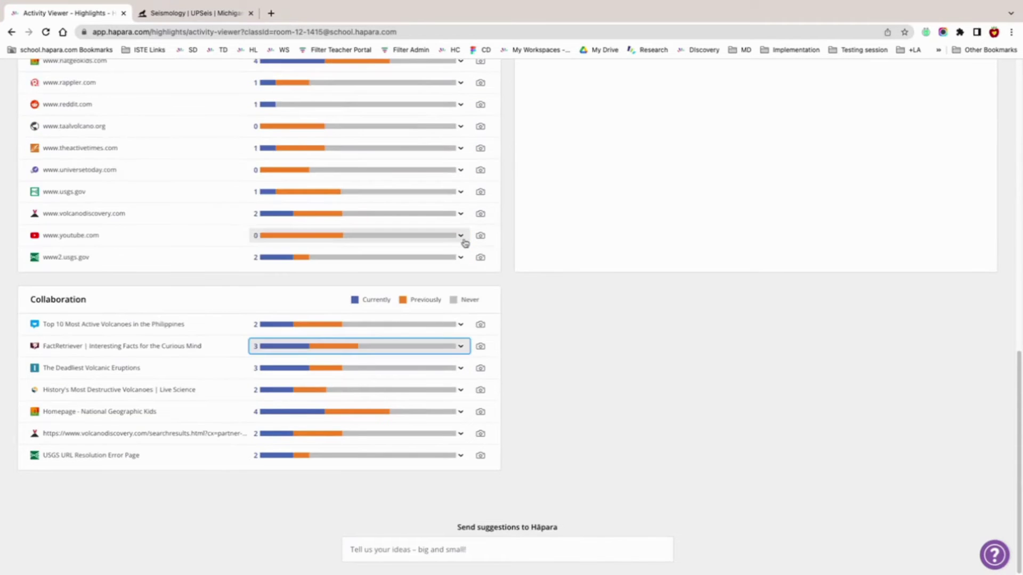
# - Visit the students' current screens and look over the saved Snaps for the class
pyautogui.scroll(5, 498, 285)
pyautogui.scroll(8, 493, 287)
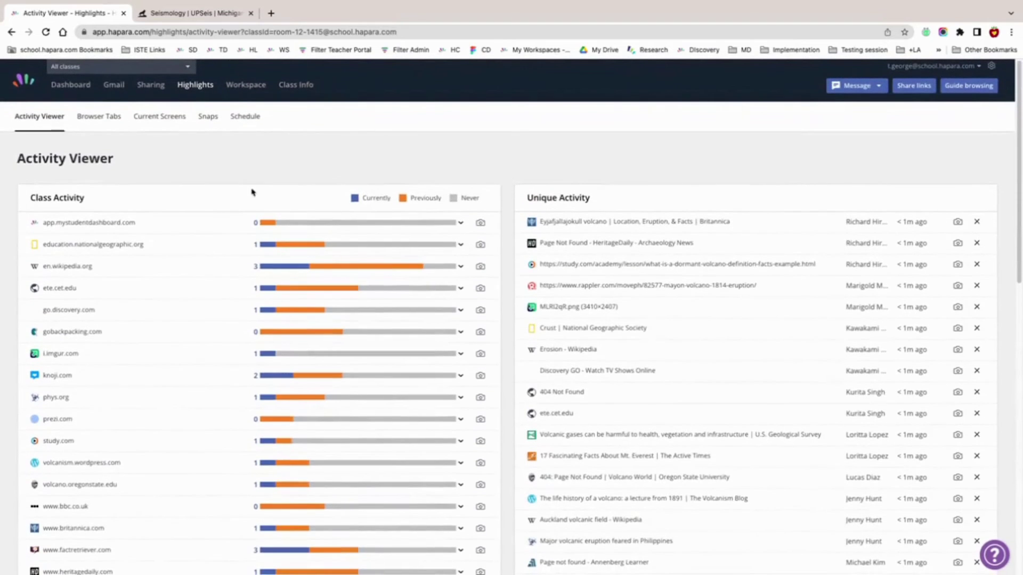
pyautogui.click(147, 117)
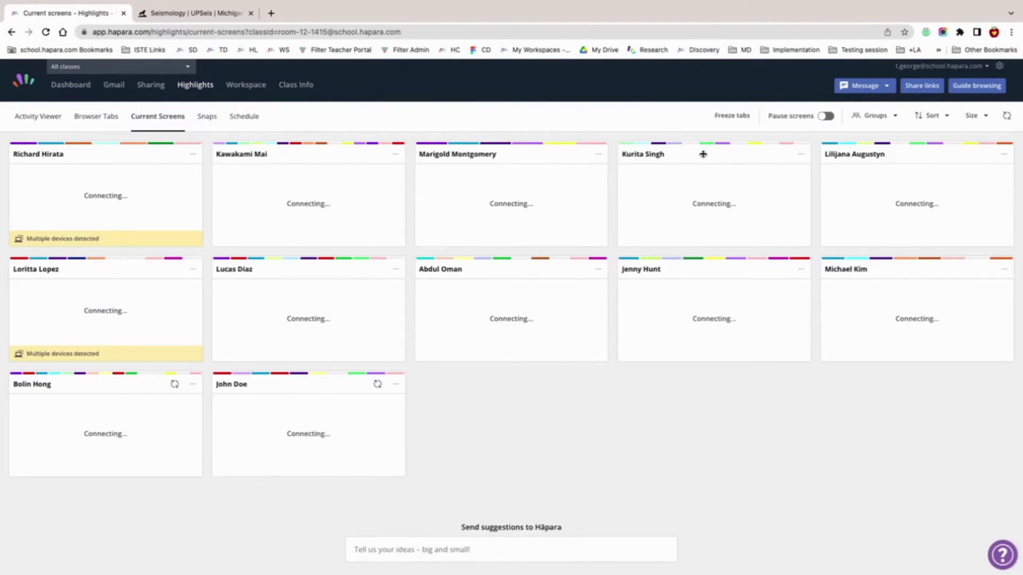
pyautogui.click(207, 118)
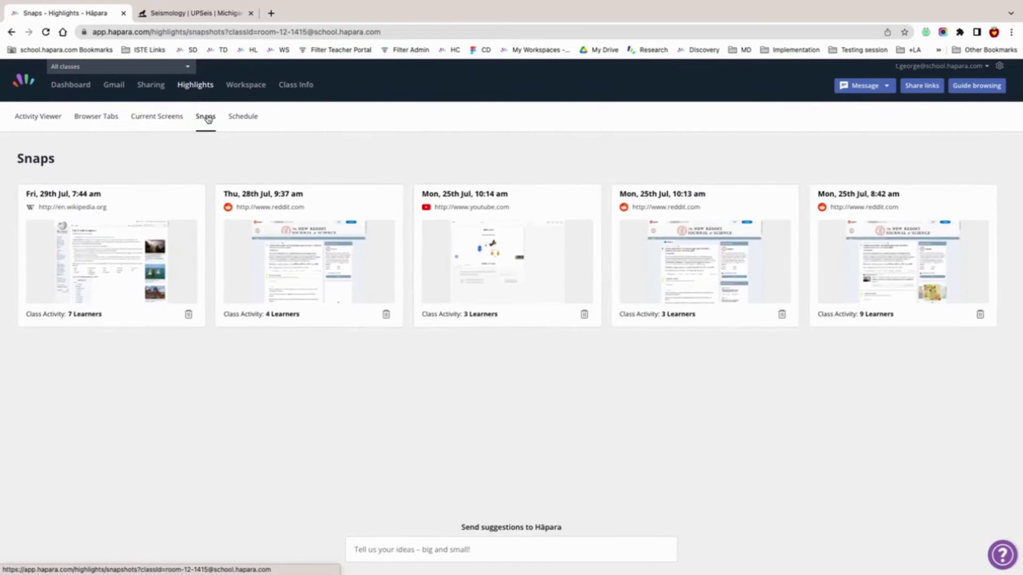
# - Take a snap of the class activity on education.nationalgeographic.org in the Activity Viewer and go to the saved Snaps
pyautogui.click(45, 117)
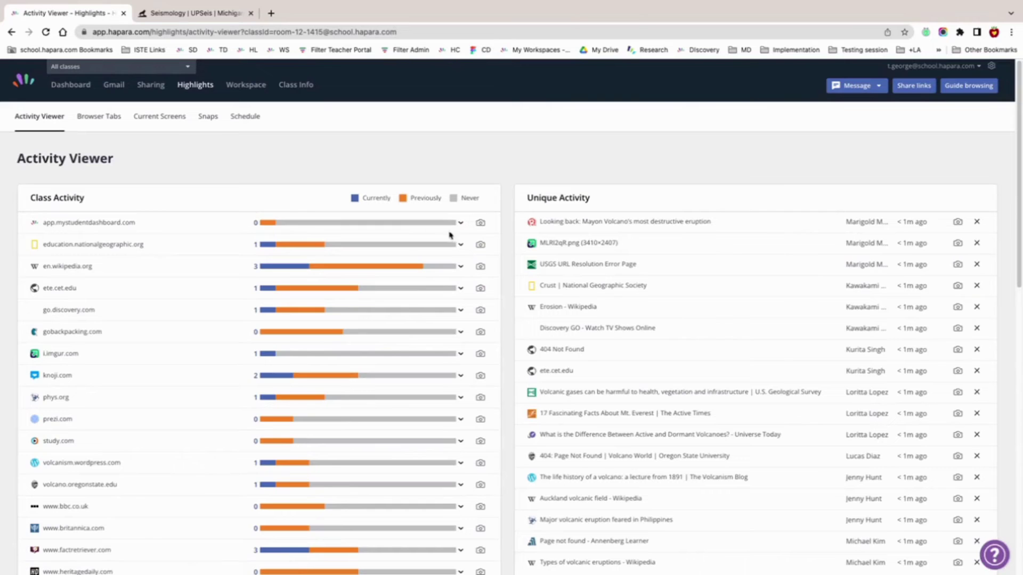
pyautogui.click(480, 246)
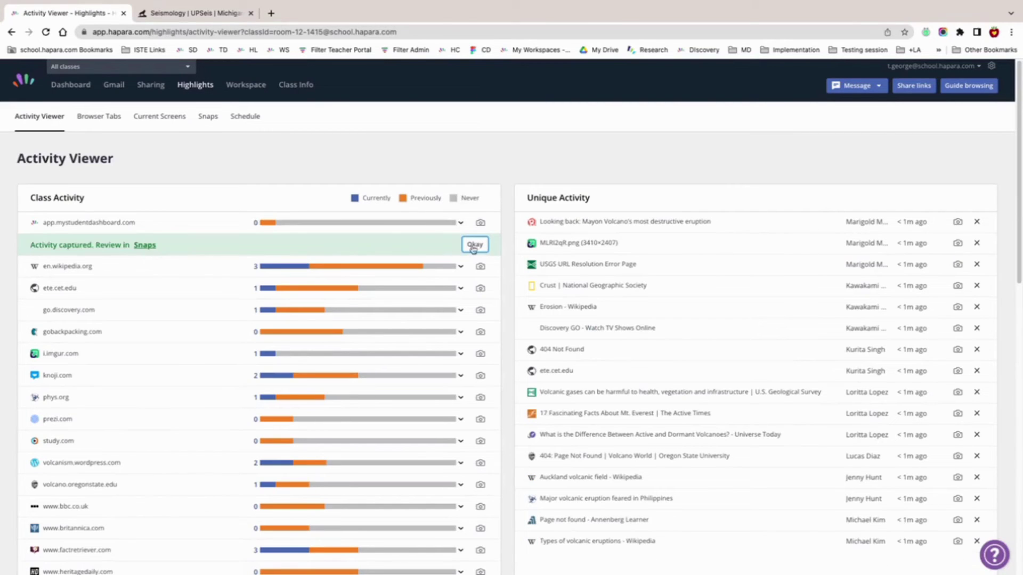
pyautogui.click(149, 246)
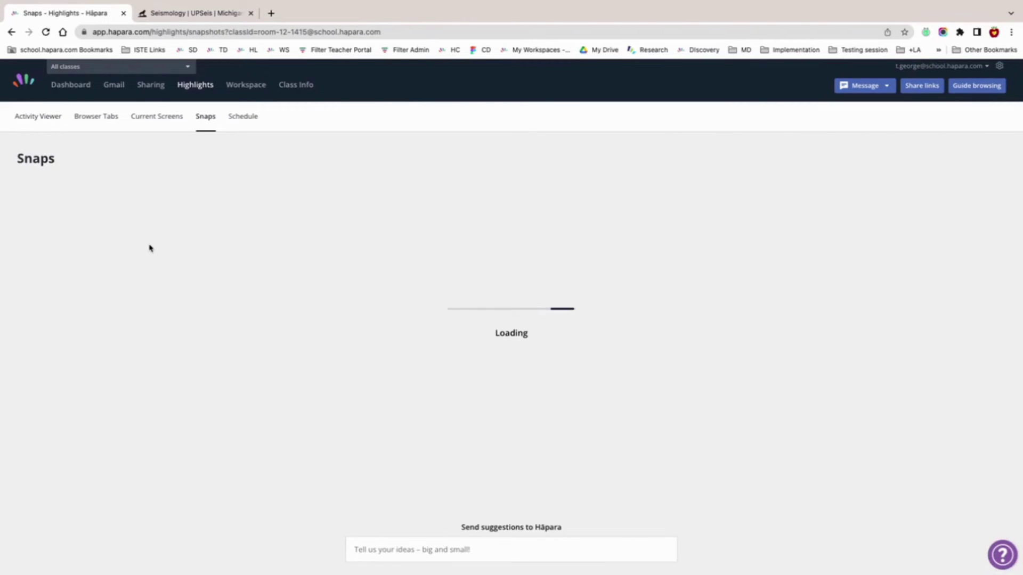
# - Open the education.nationalgeographic.org snap's website link, review the snap's learner activity and captured screen, and close its details
pyautogui.click(130, 207)
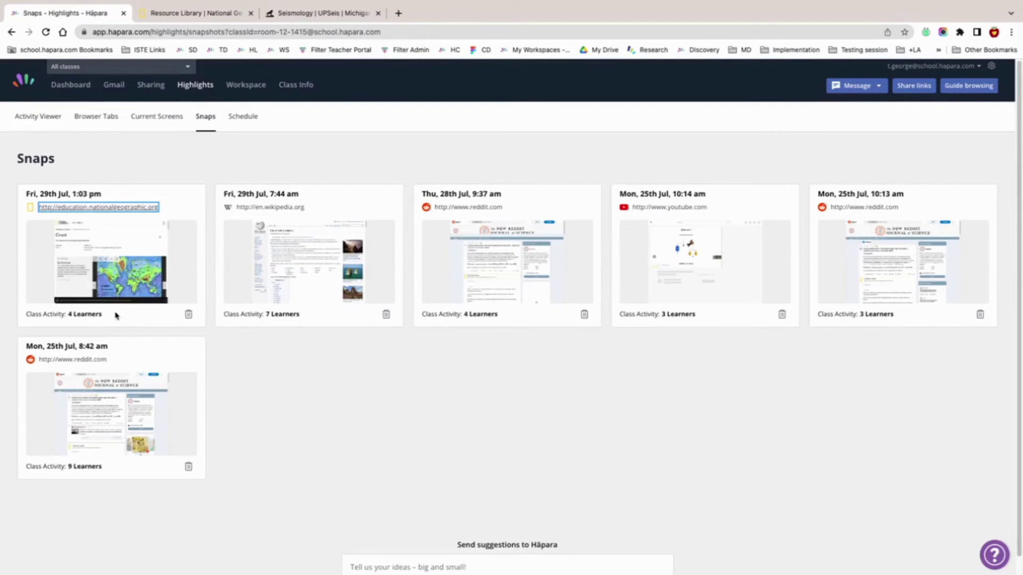
pyautogui.click(107, 260)
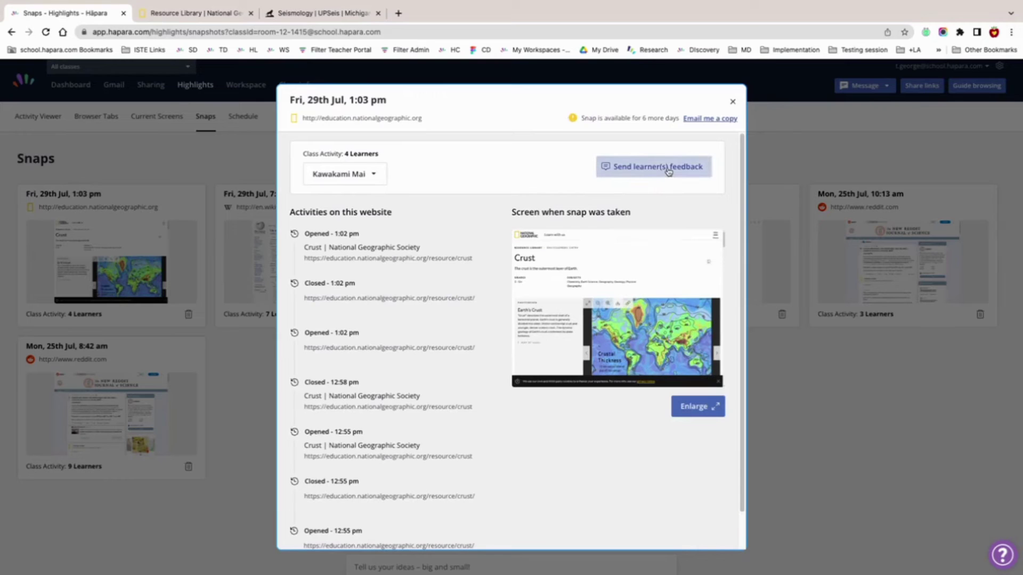
pyautogui.click(726, 120)
pyautogui.click(738, 106)
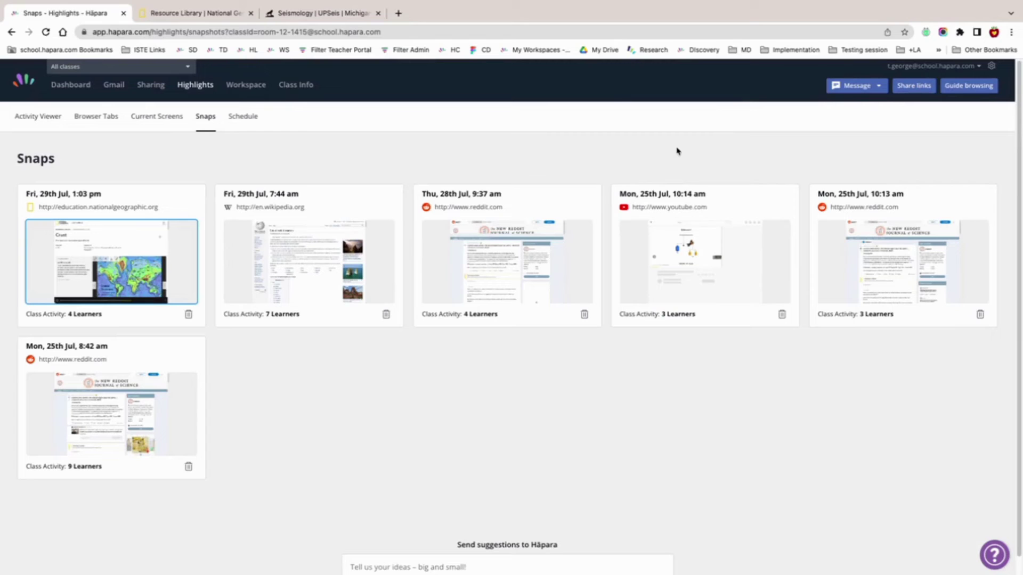
# - From the current screens, compose the class message "5 more minutes until our group discussion." with a star-struck emoji and close the message dialog
pyautogui.click(162, 118)
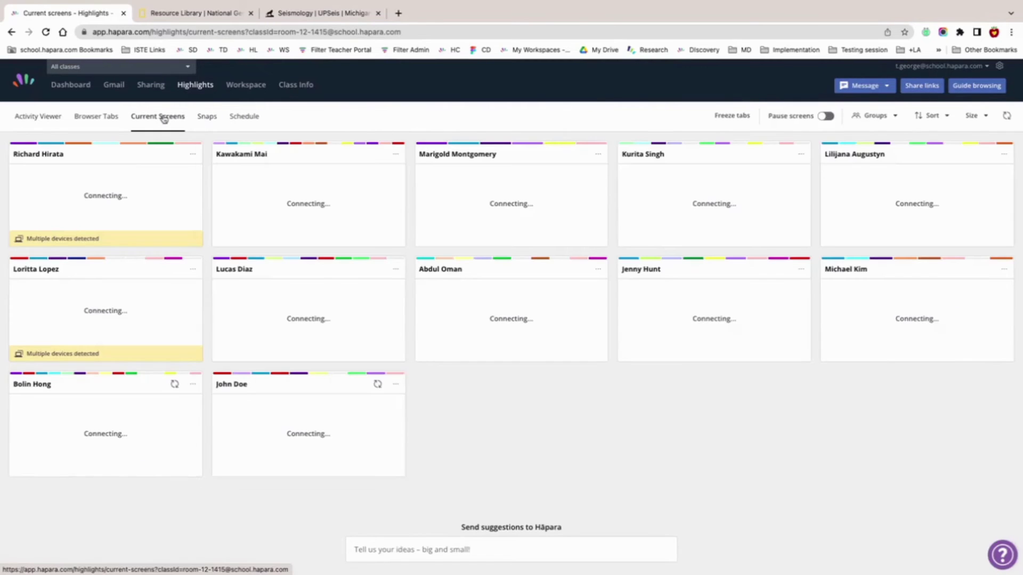
pyautogui.click(866, 88)
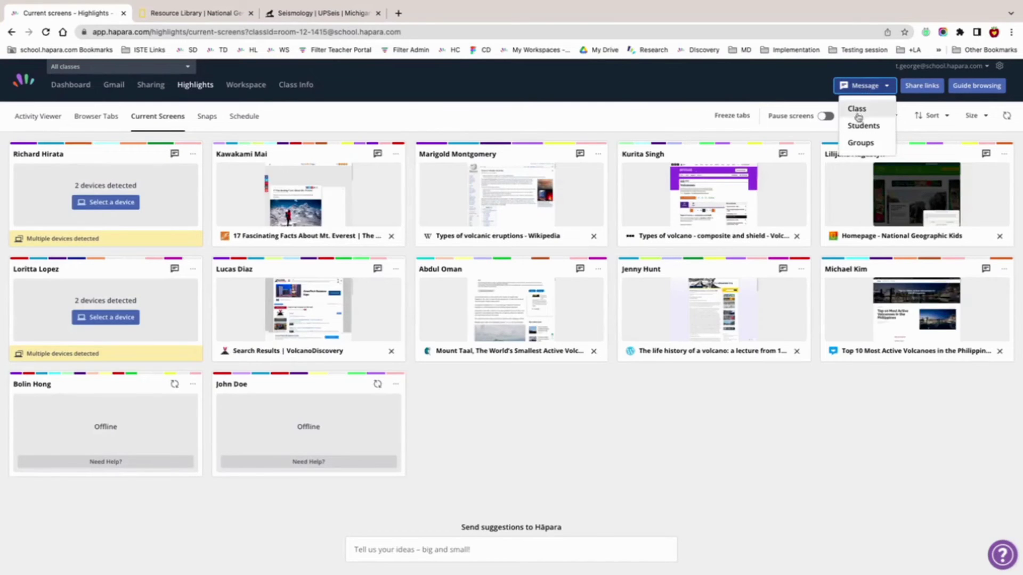
pyautogui.click(857, 109)
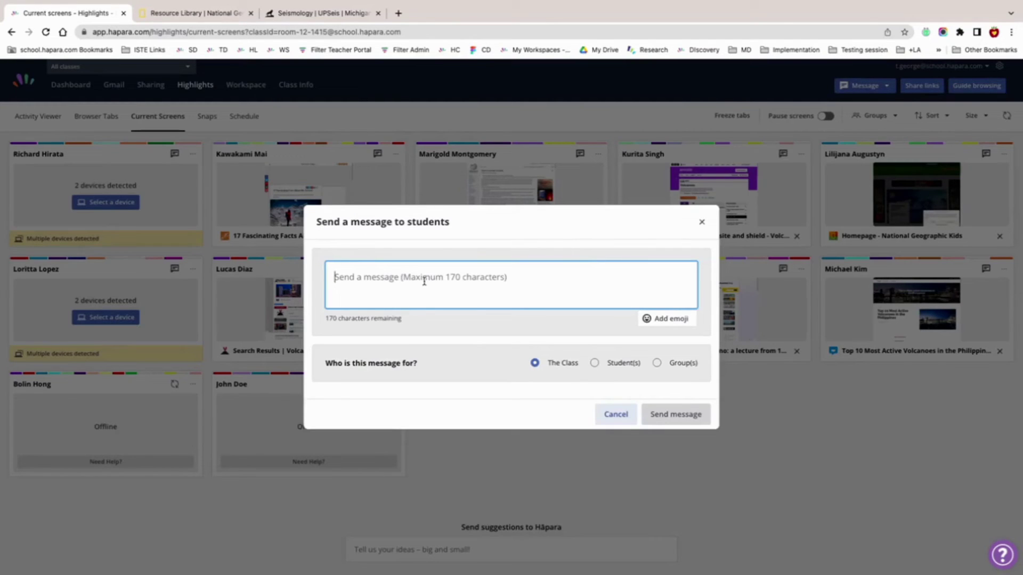
pyautogui.write('5 more minutes until ')
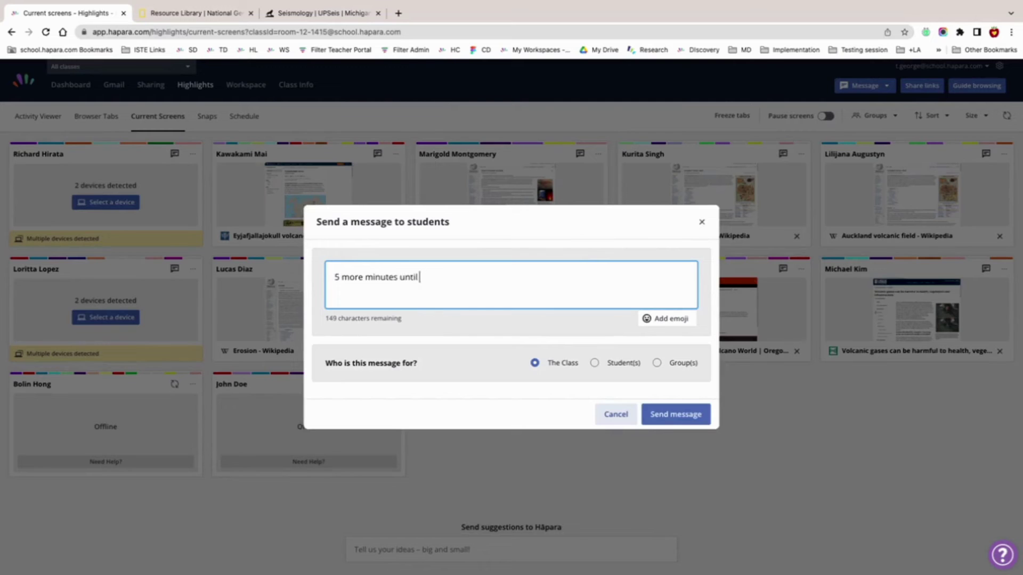
pyautogui.write('our group dis')
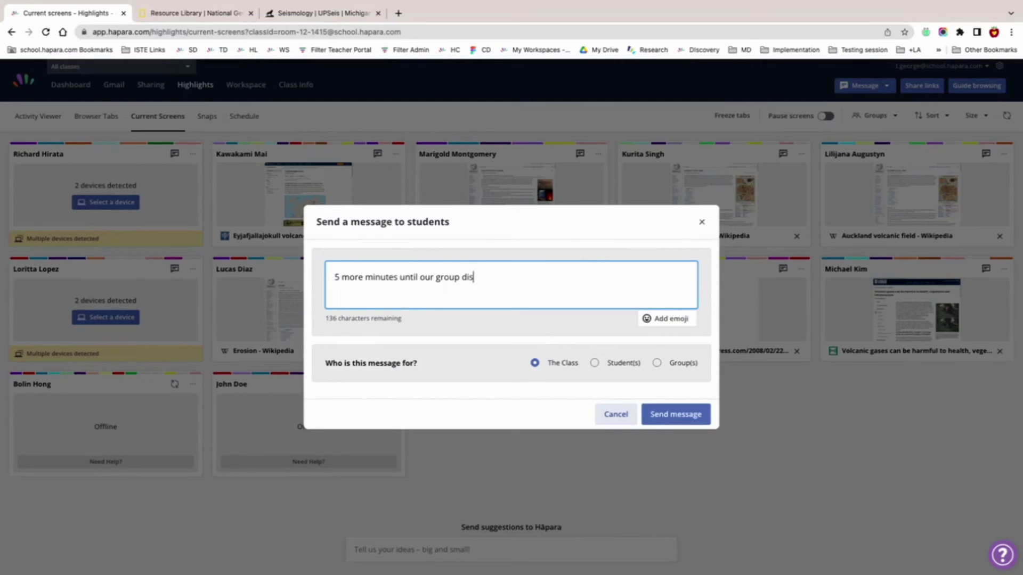
pyautogui.write('cussion.')
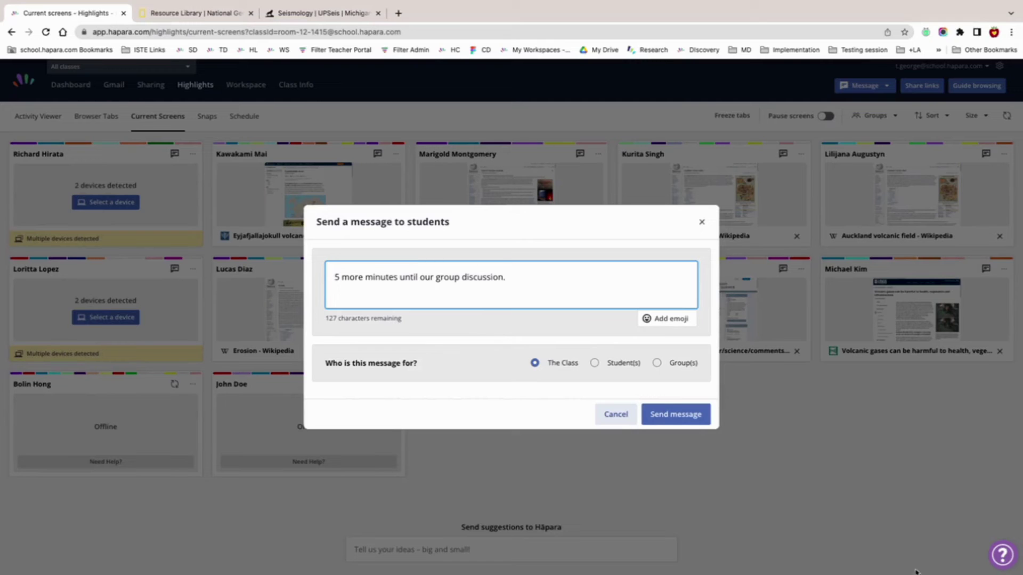
pyautogui.click(669, 321)
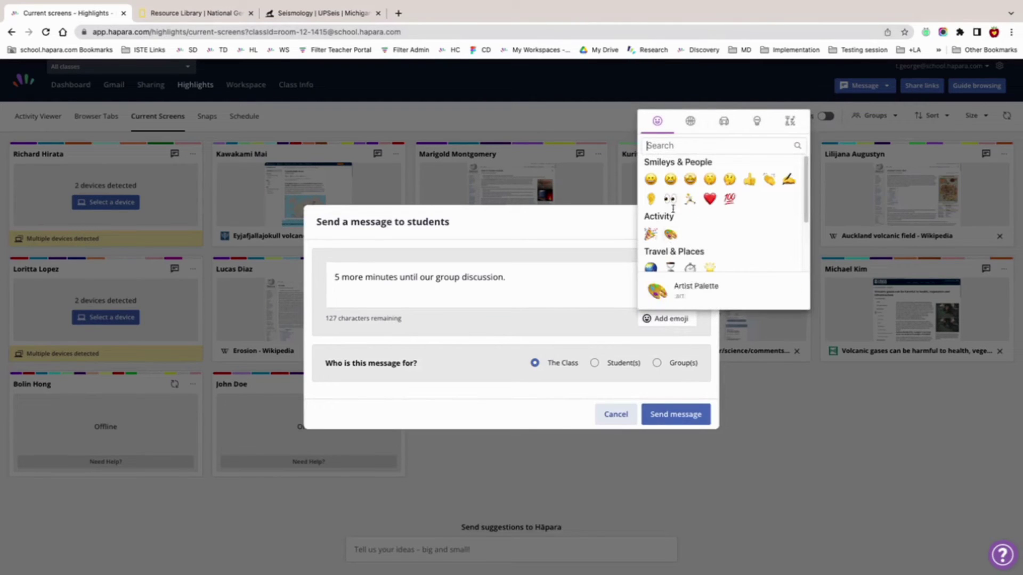
pyautogui.click(691, 181)
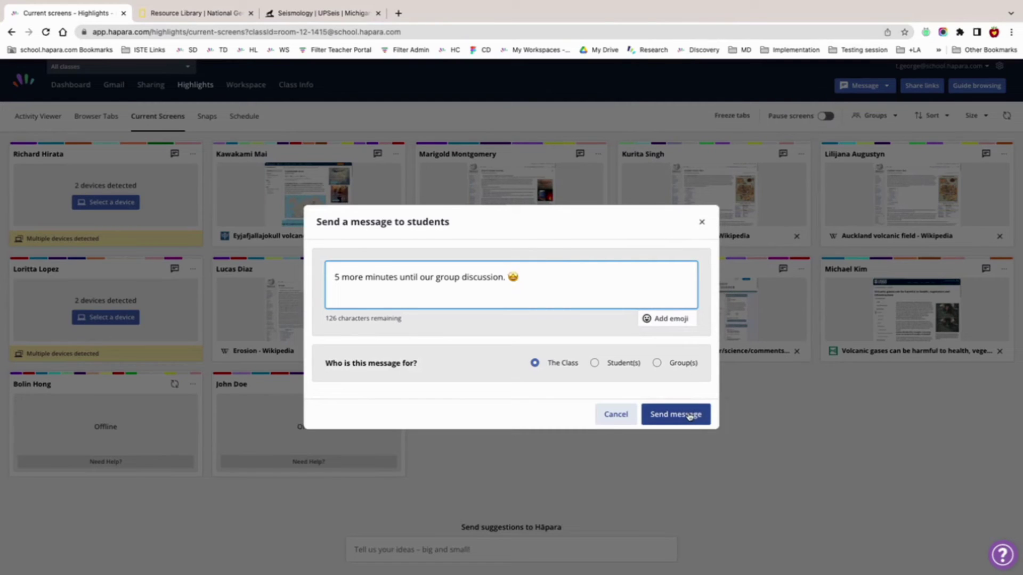
pyautogui.click(702, 222)
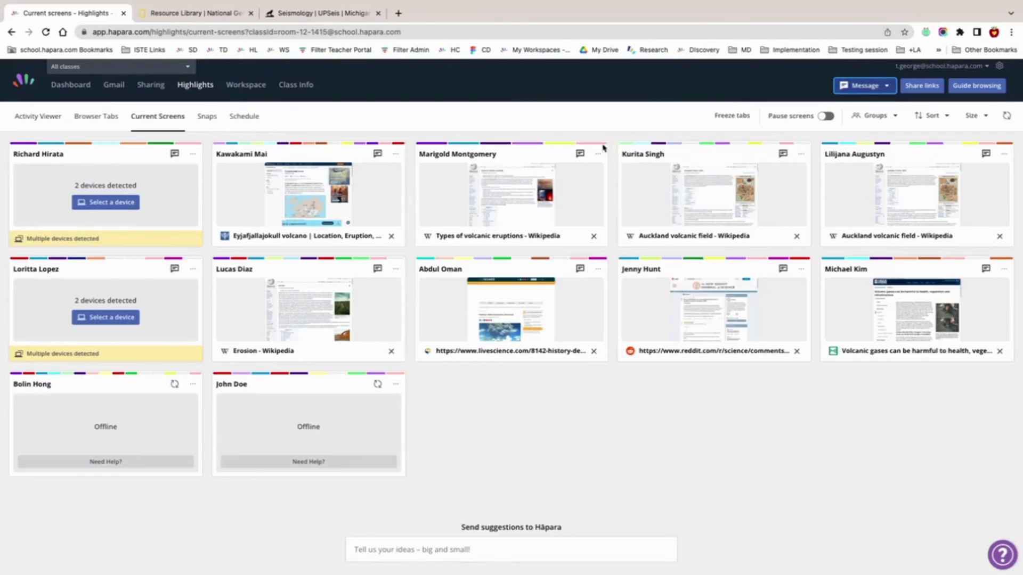
# - Write the individual message "I appreciate your hard work and effort today" to the third student in the first row of current screens
pyautogui.click(579, 153)
pyautogui.click(427, 325)
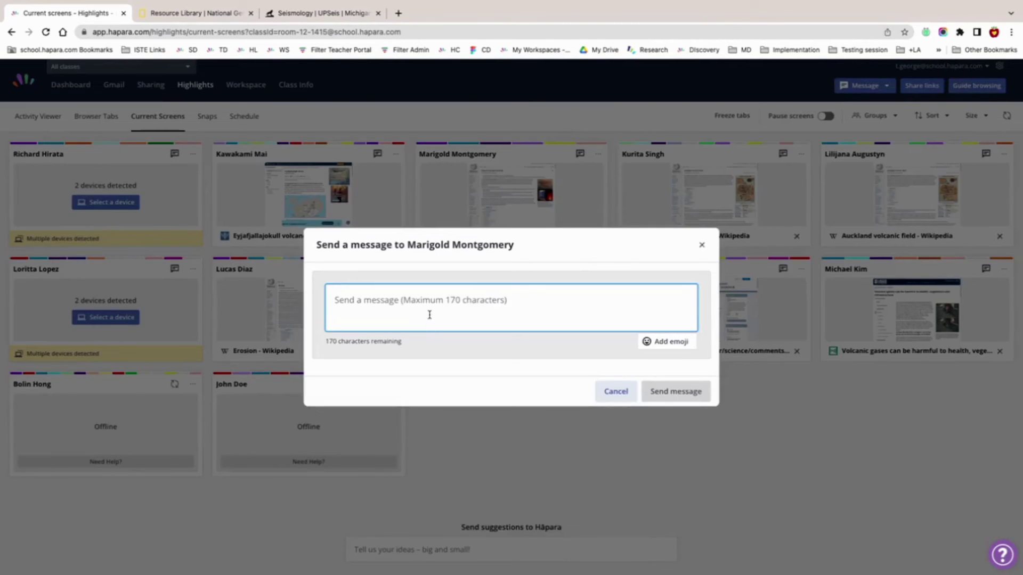
pyautogui.write('I ap')
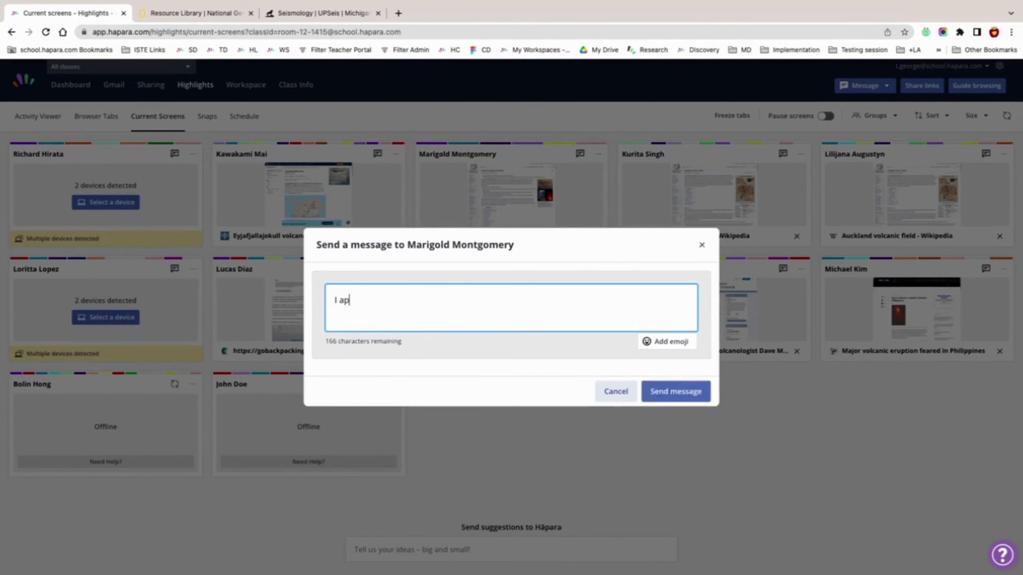
pyautogui.write('preciate your h')
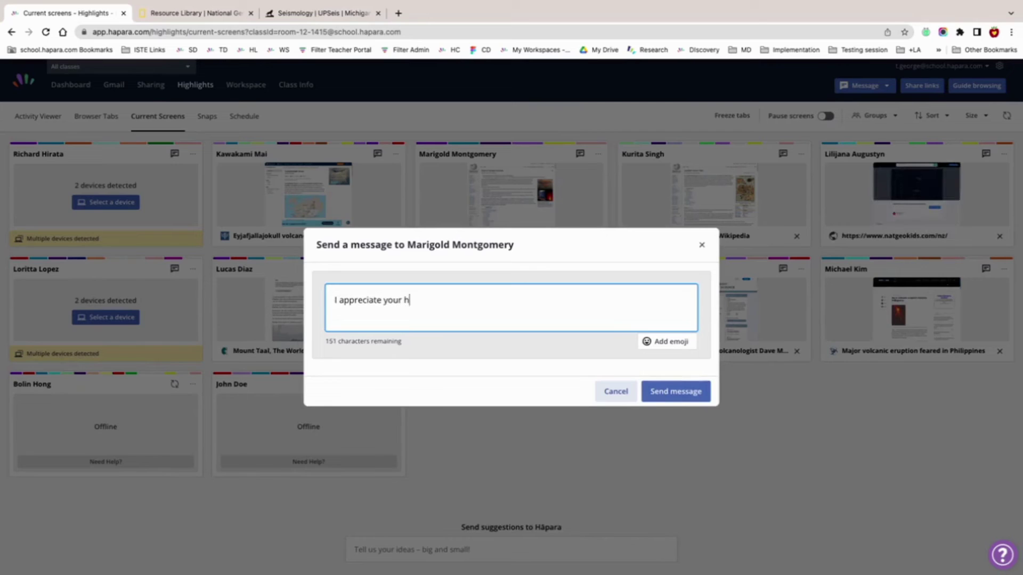
pyautogui.write('ard work and effor')
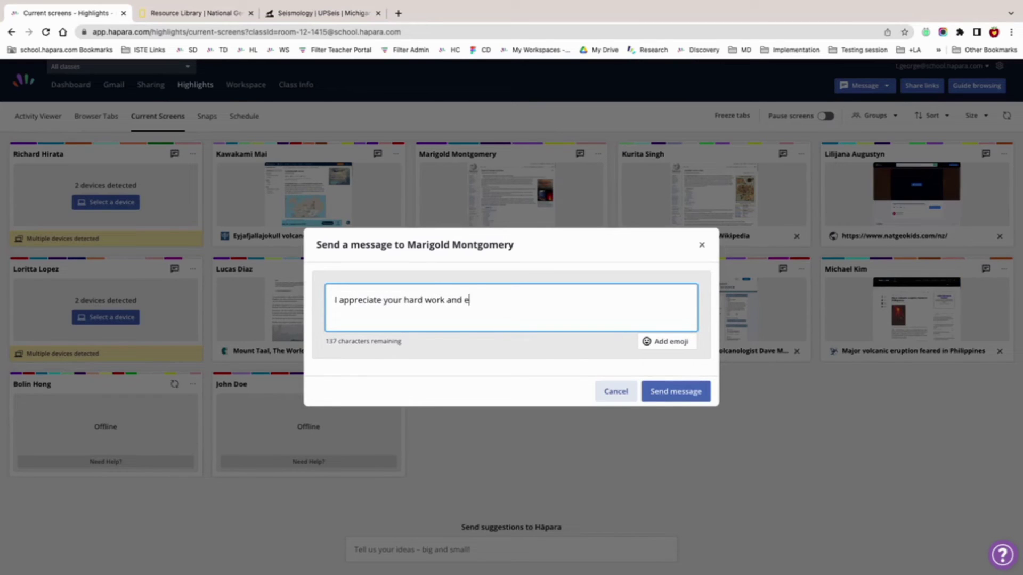
pyautogui.write('t today')
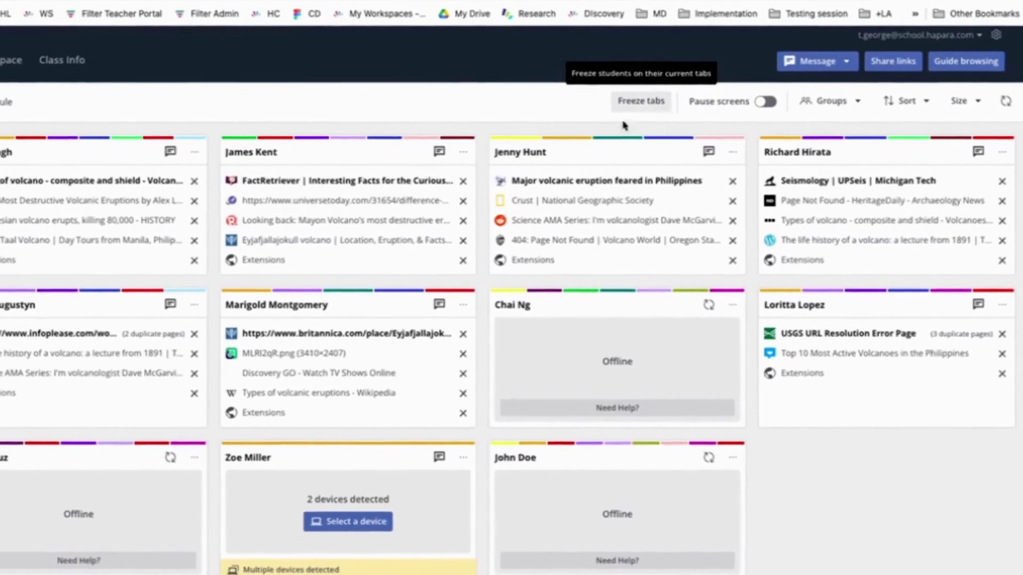
# - Set up a freeze-tabs session that limits students to only the open pages for 30 minutes
pyautogui.click(463, 151)
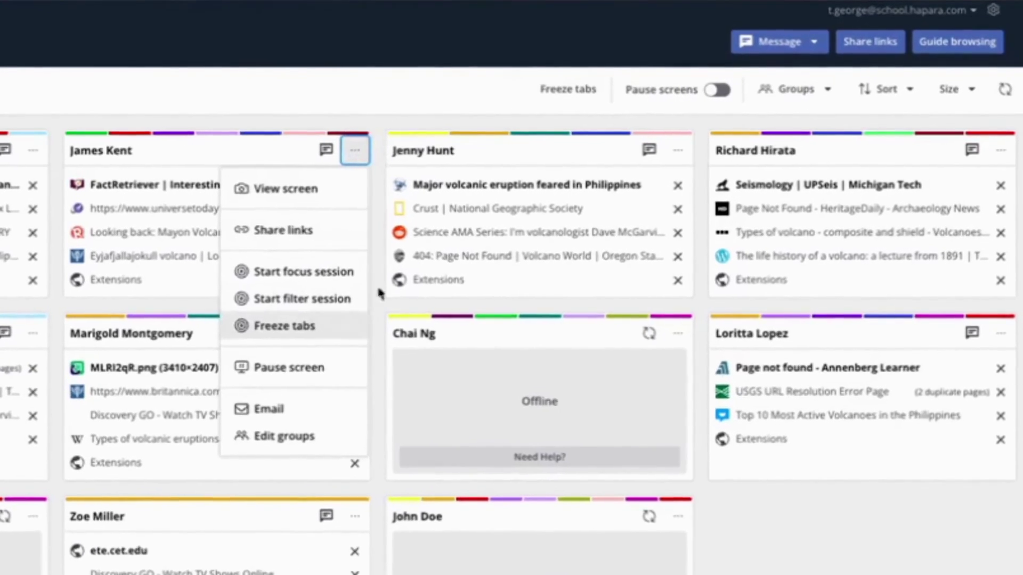
pyautogui.click(562, 91)
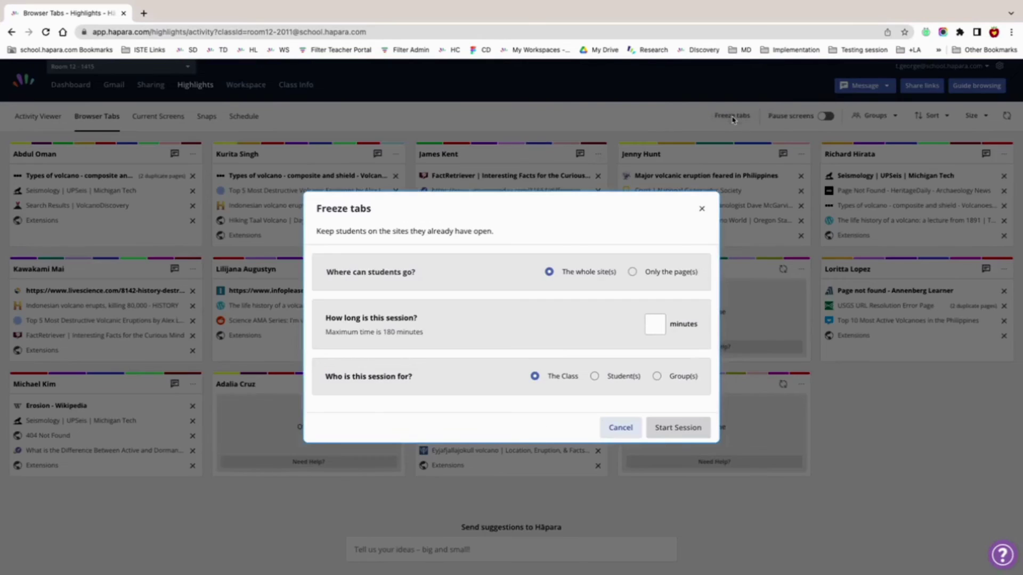
pyautogui.click(632, 272)
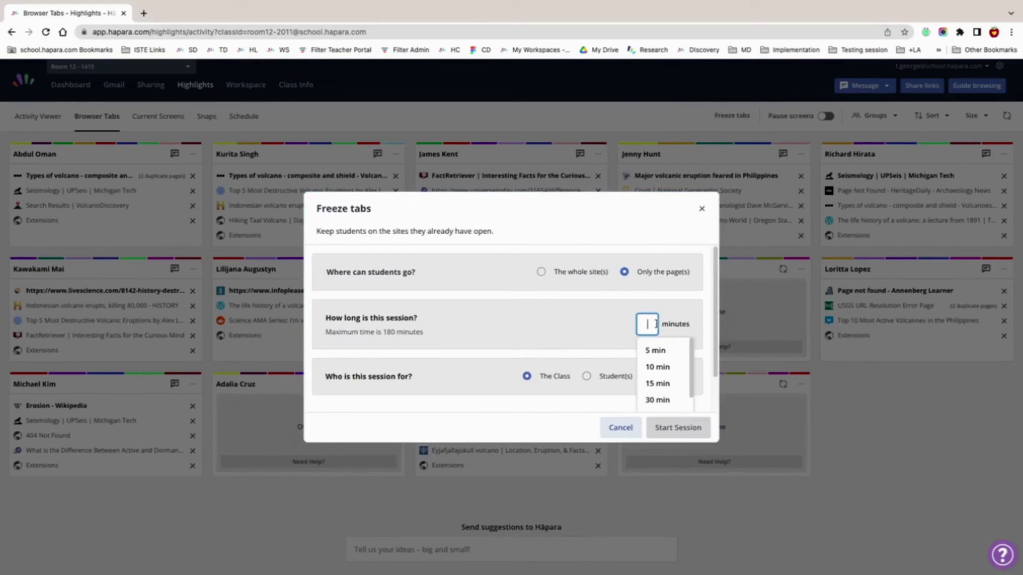
pyautogui.write('30')
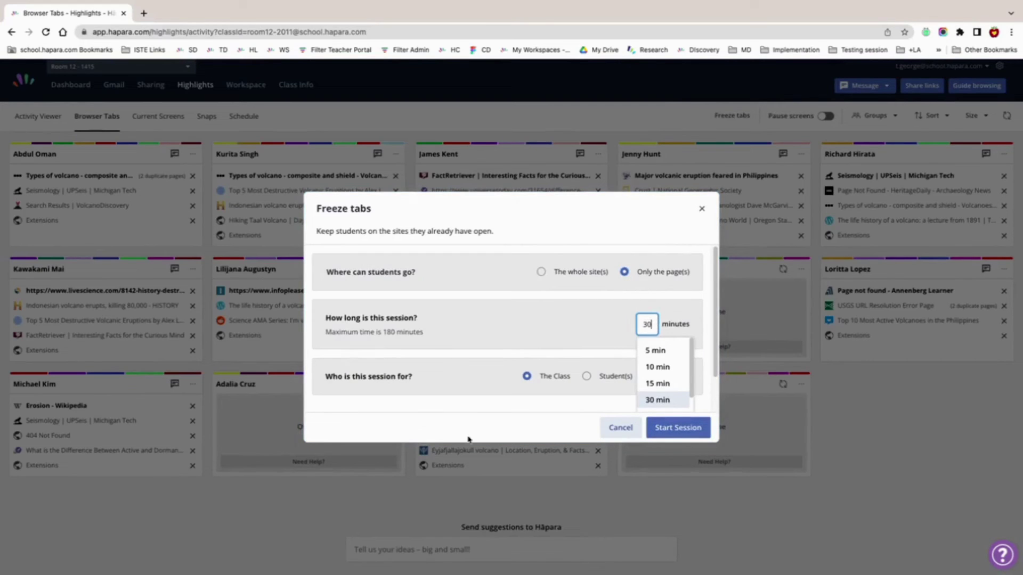
pyautogui.click(467, 385)
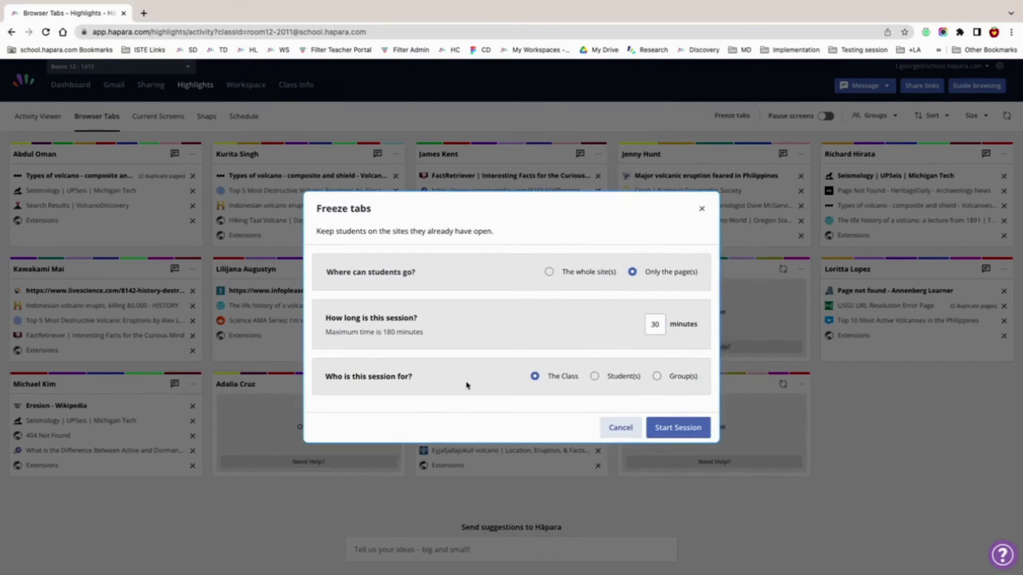
# - Assign the freeze-tabs session to the Group 16 with one of three members offline and start it
pyautogui.click(594, 378)
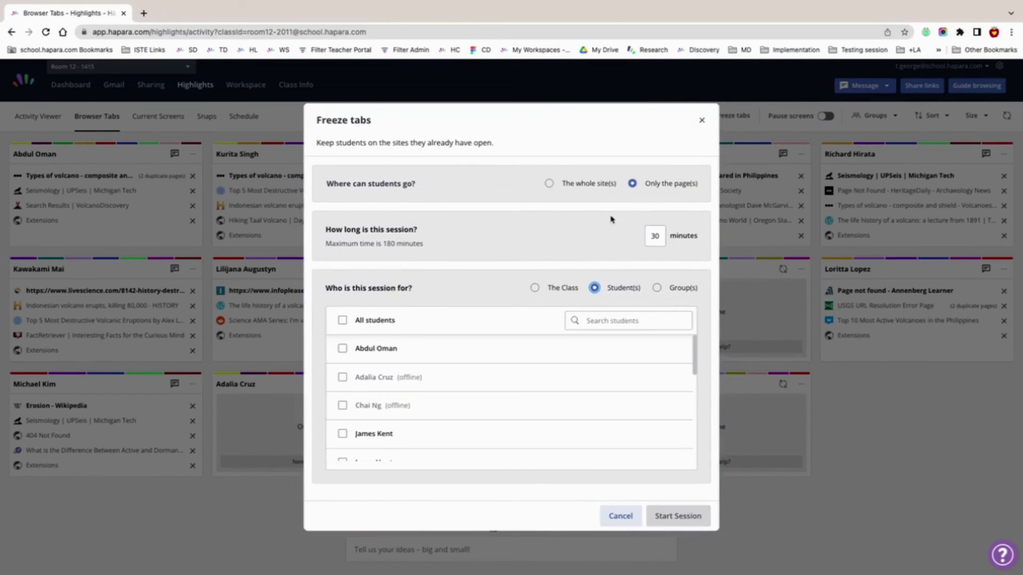
pyautogui.click(656, 288)
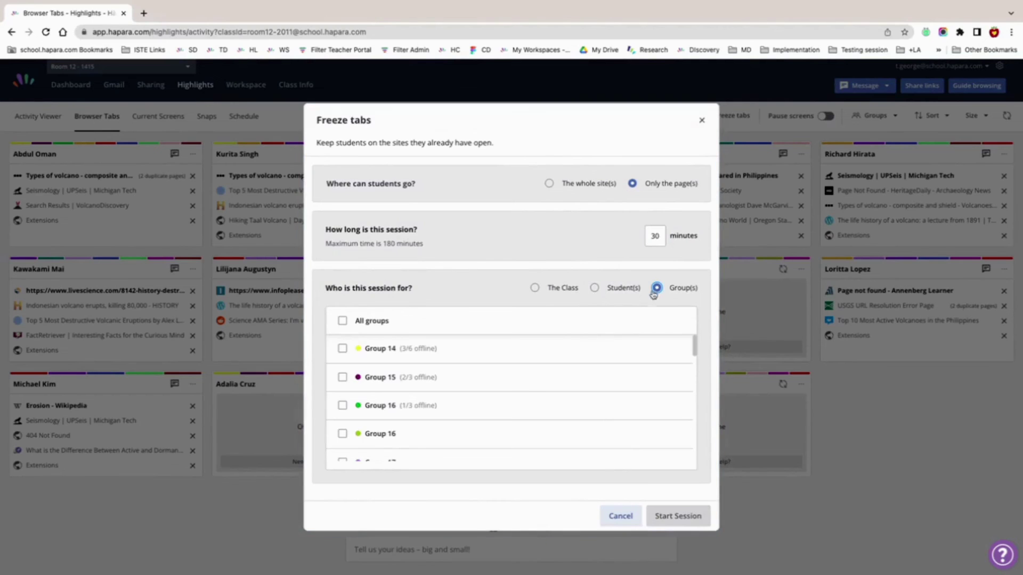
pyautogui.click(343, 406)
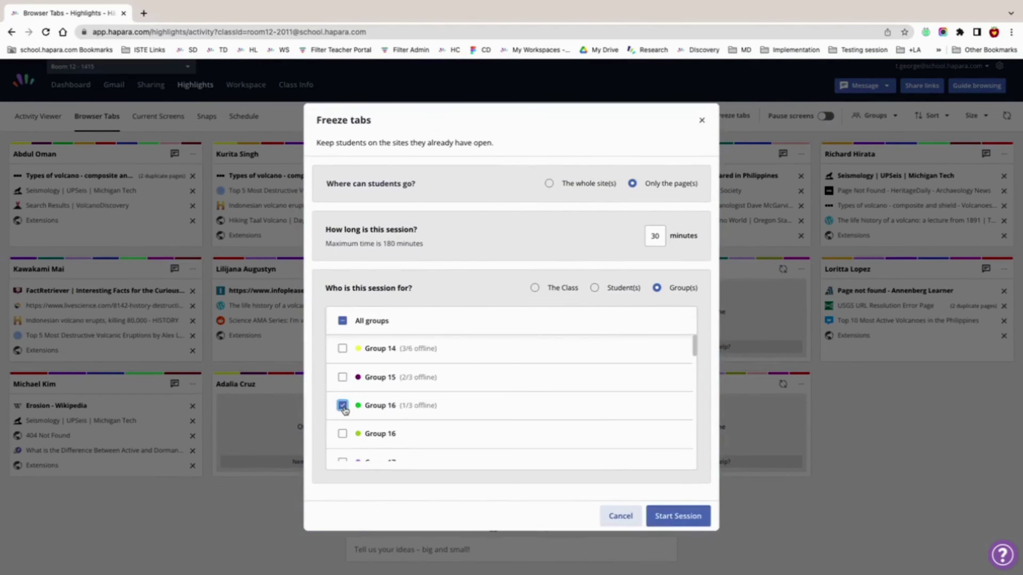
pyautogui.click(679, 516)
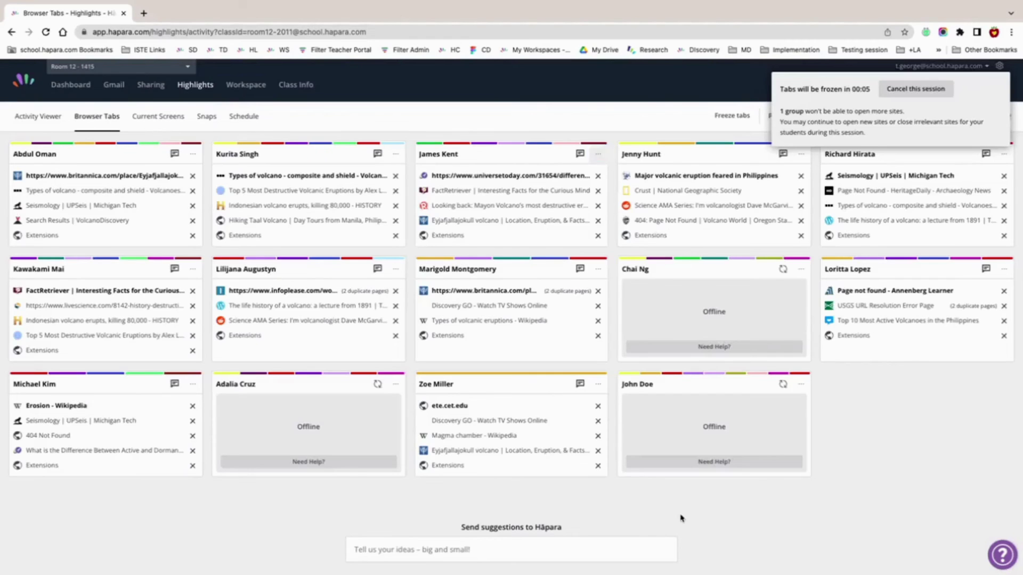
# - Cancel the pending freeze-tabs session and close the link-sharing dialog without sharing anything
pyautogui.click(918, 91)
pyautogui.click(918, 90)
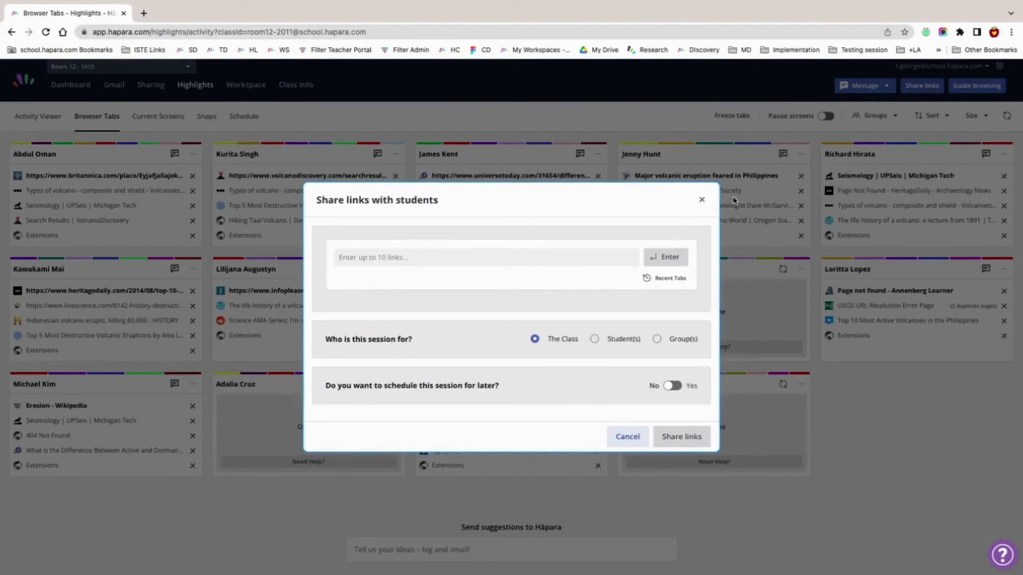
pyautogui.click(702, 200)
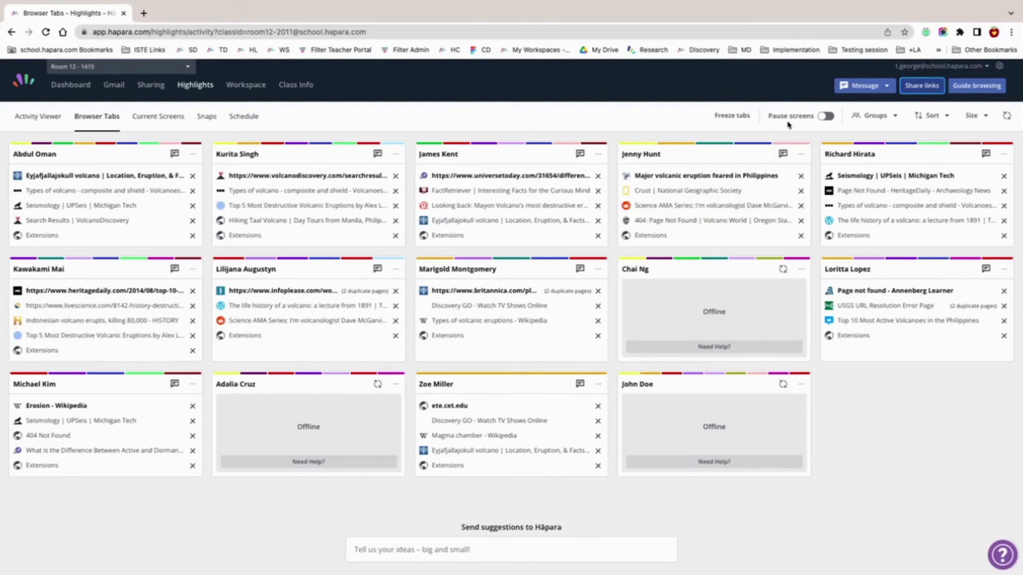
# - Show the class's current screens and pause the screens of all students
pyautogui.click(156, 116)
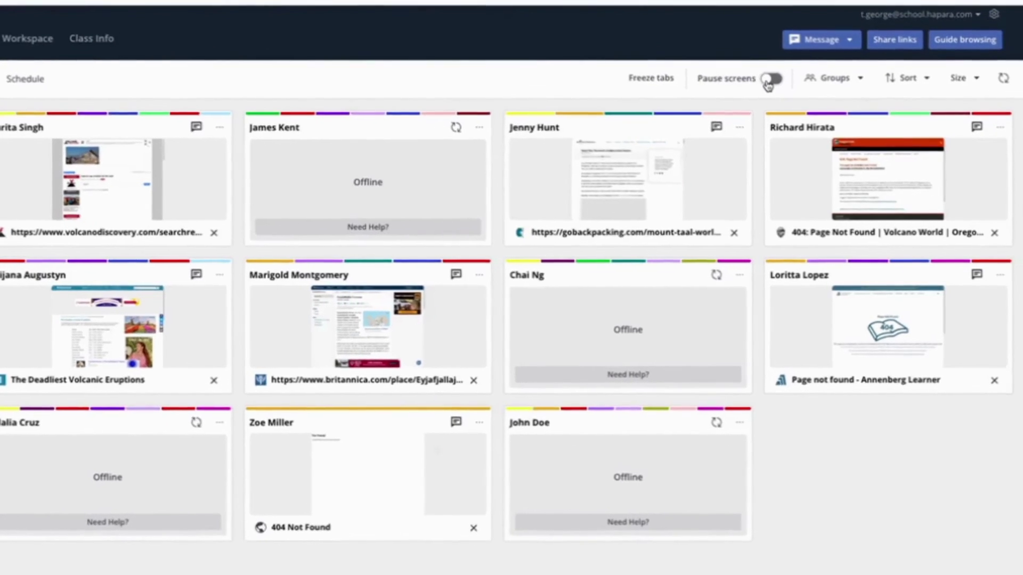
pyautogui.click(766, 79)
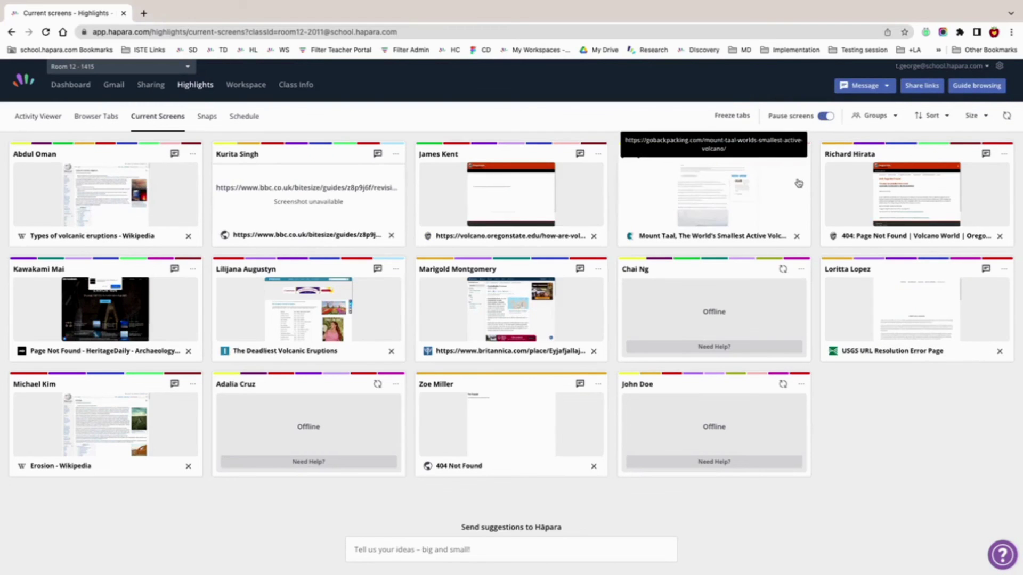
# - Release the paused screen of the fourth student in the first row and end the screen pause for the whole class
pyautogui.moveTo(543, 338)
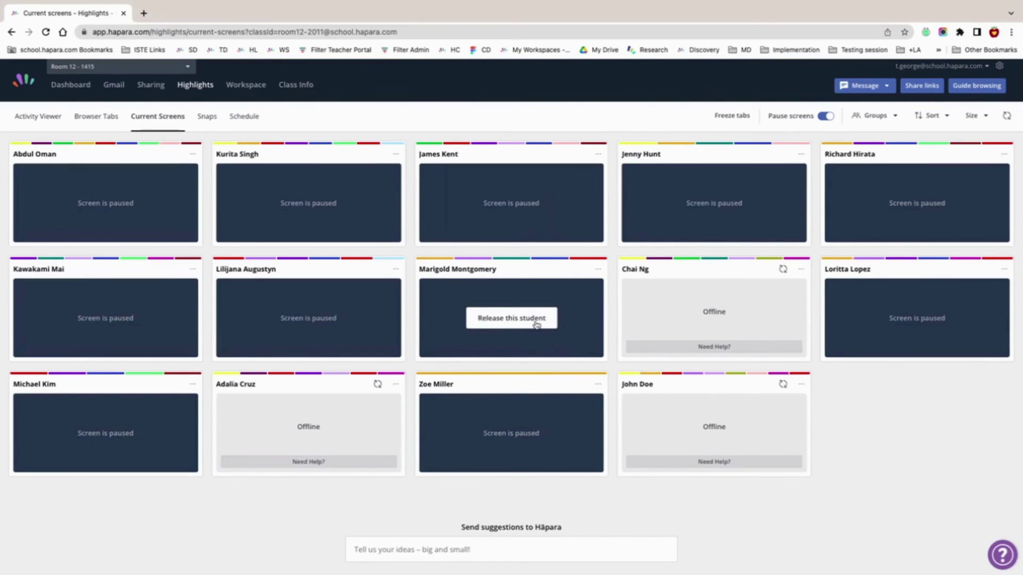
pyautogui.moveTo(531, 211)
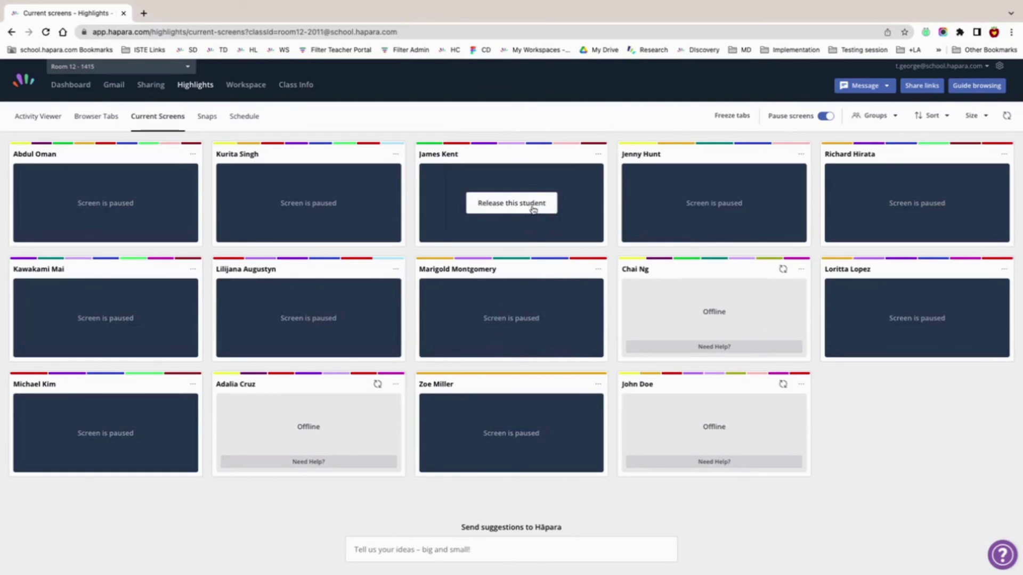
pyautogui.moveTo(694, 206)
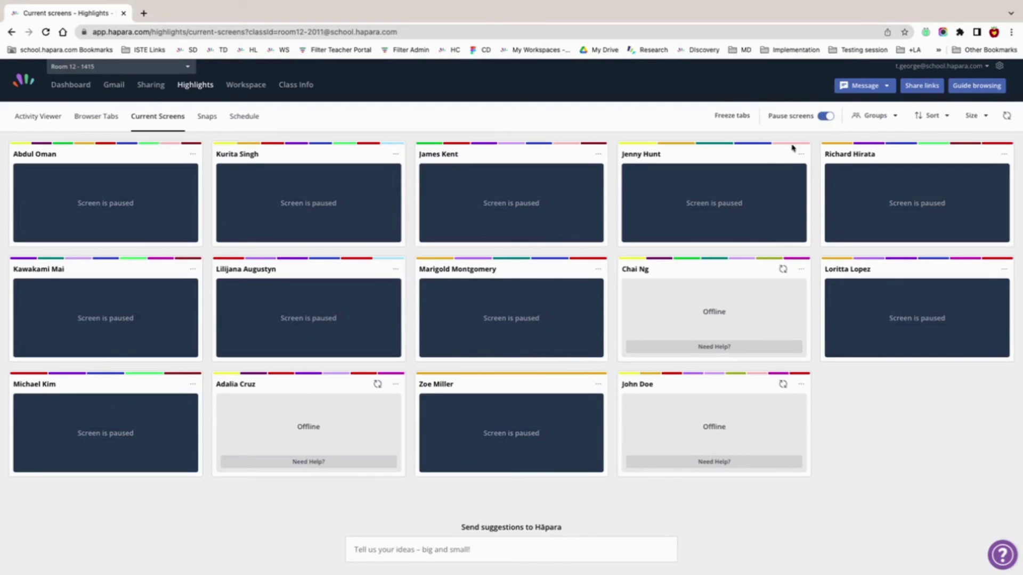
pyautogui.moveTo(738, 204)
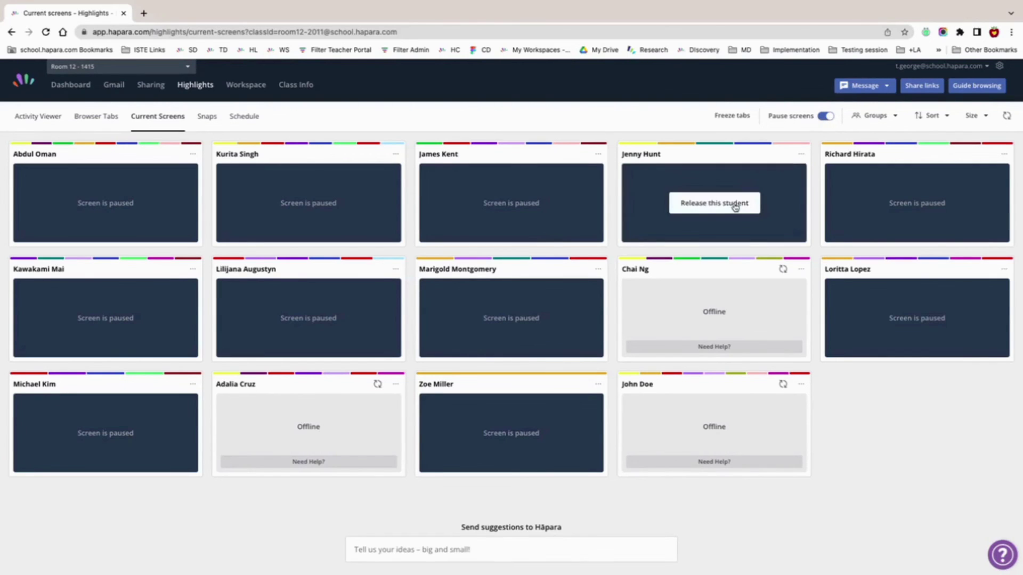
pyautogui.click(711, 206)
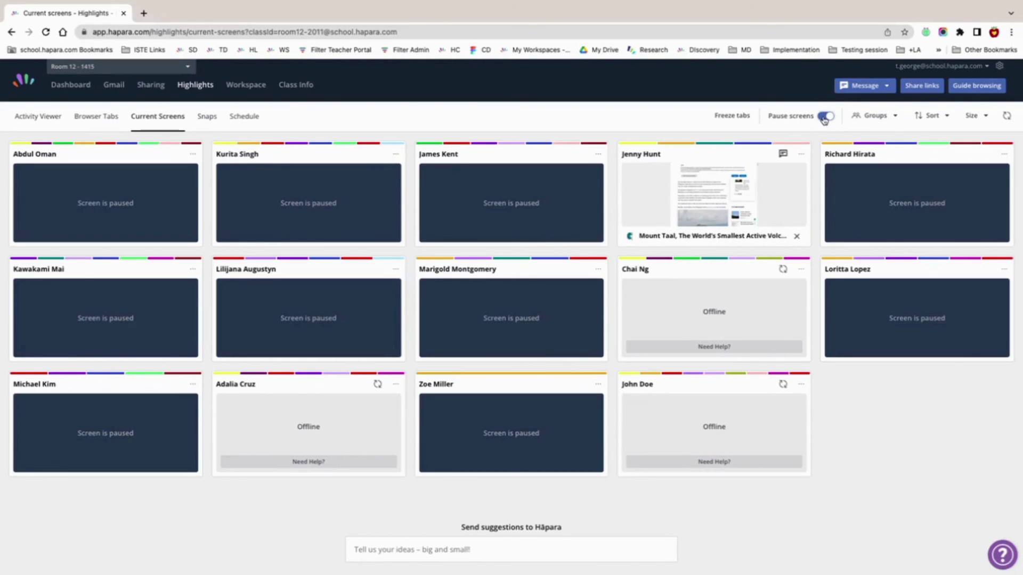
pyautogui.click(824, 118)
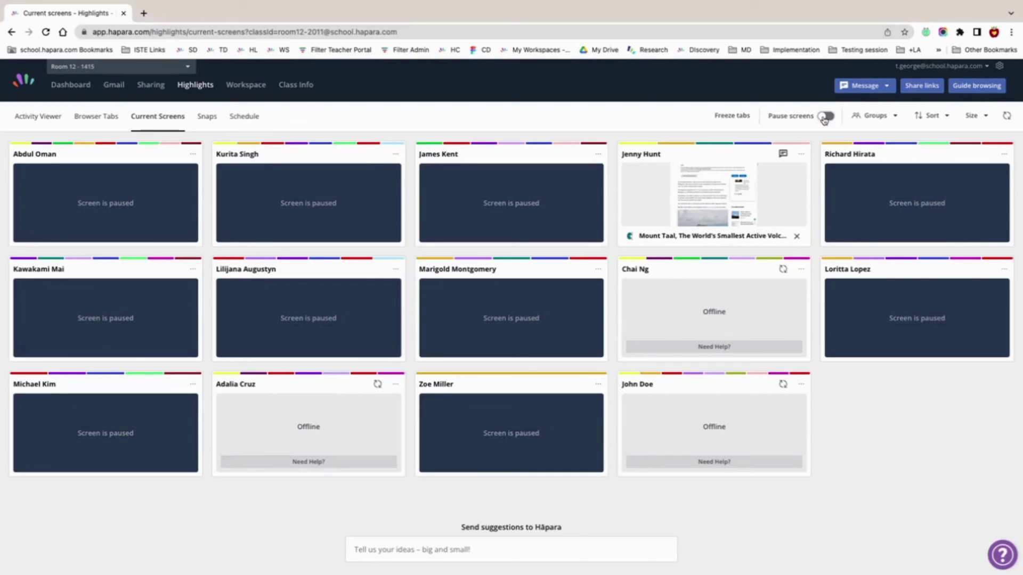